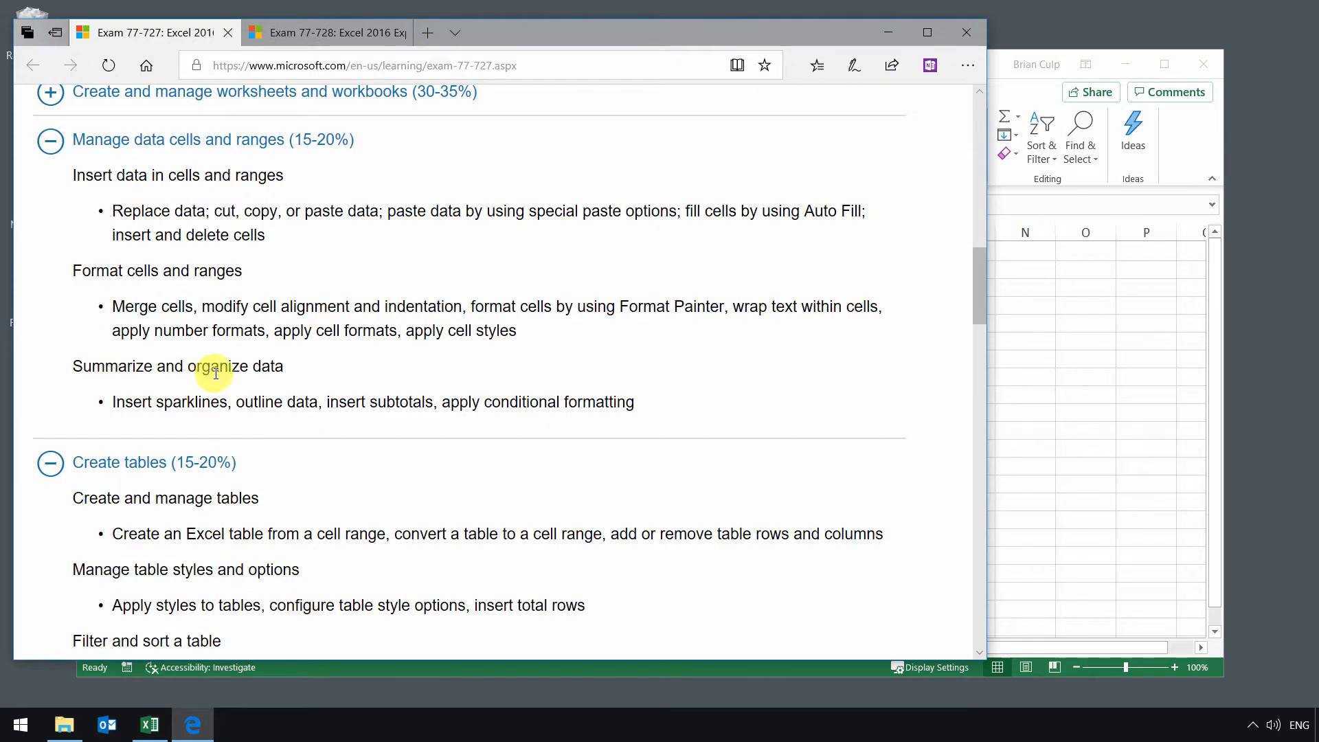
Step: Switch to Excel and enter the heading Trends in cell H3 of the EV Sales sheet
click(1034, 93)
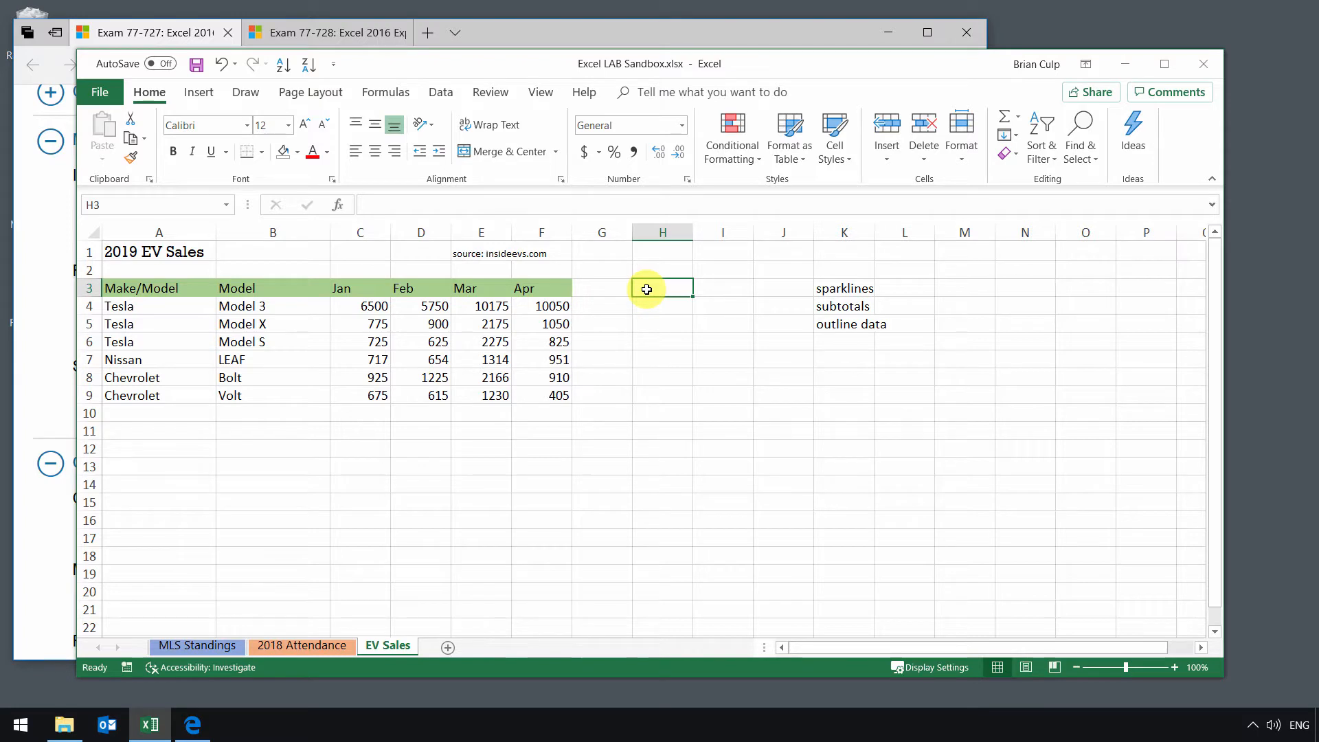
text(Trends)
key(Return)
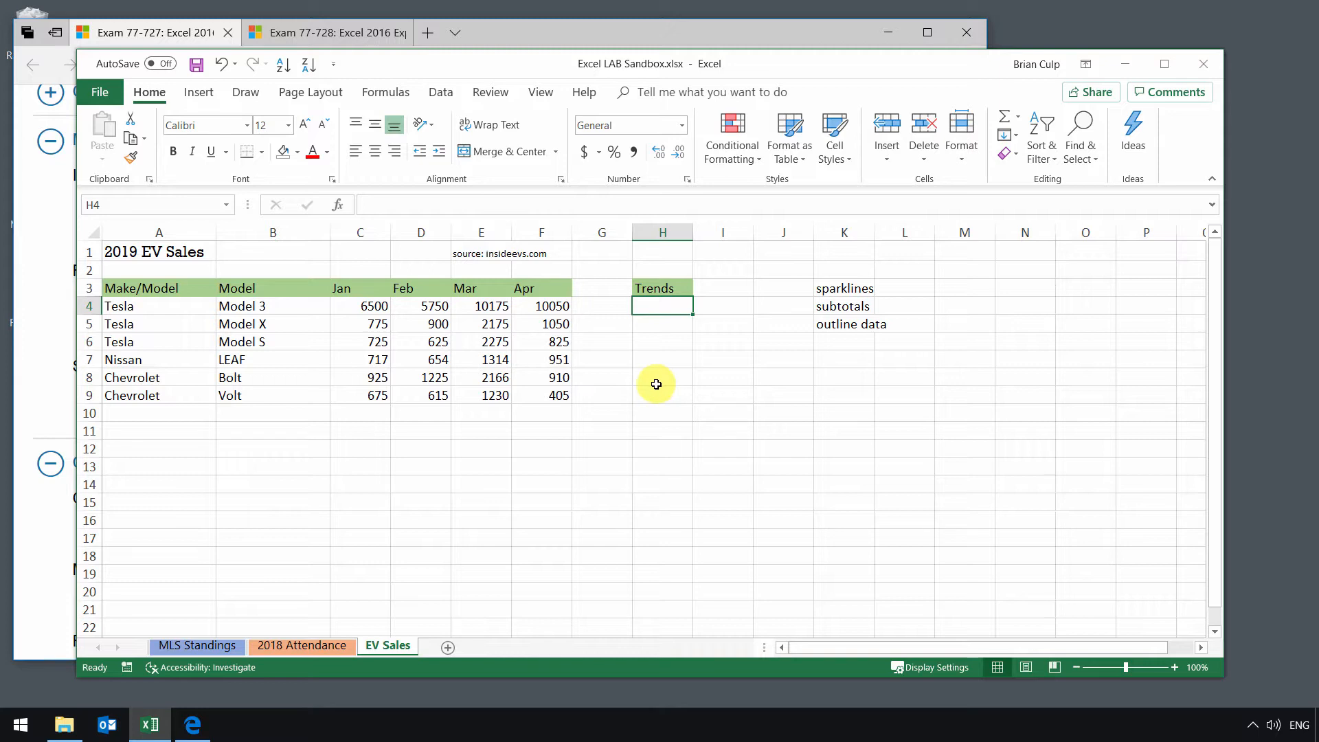
Step: Insert a line sparkline in H4 from the data range C4:F4 and fill it down to H9
click(214, 100)
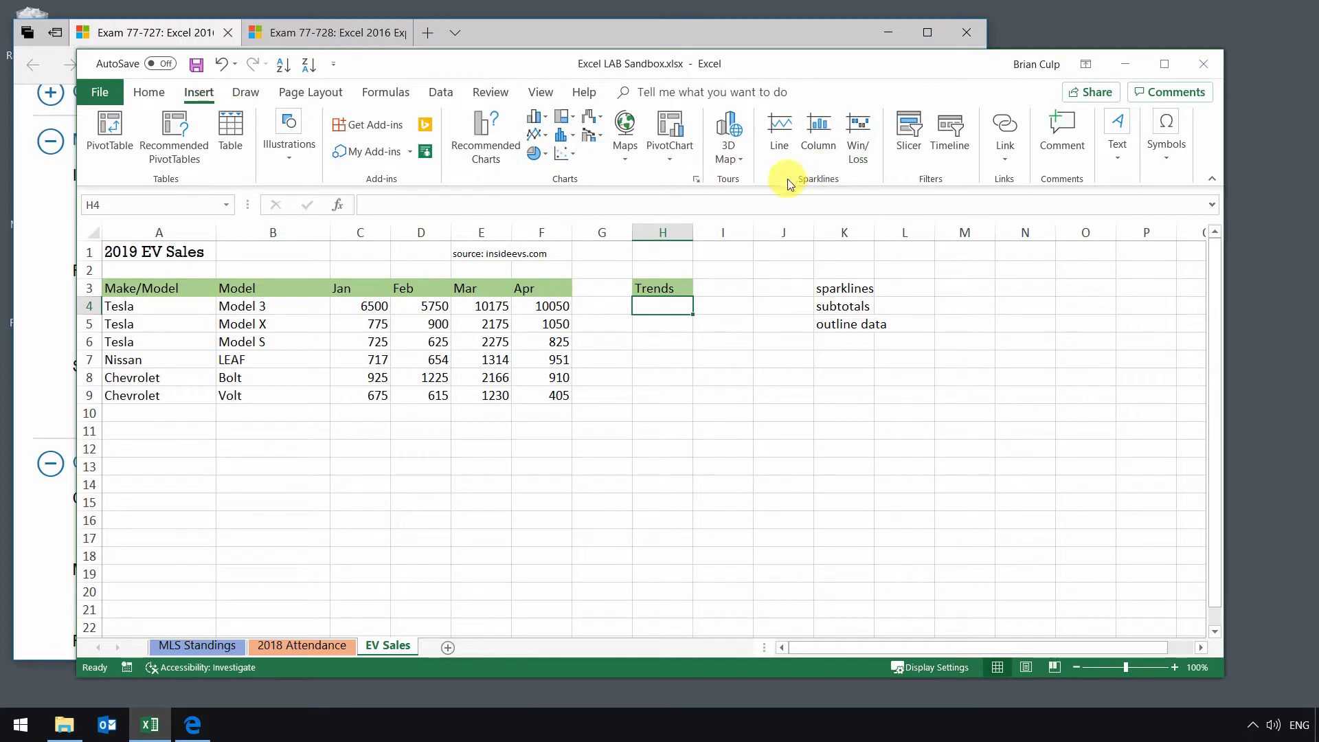
click(774, 146)
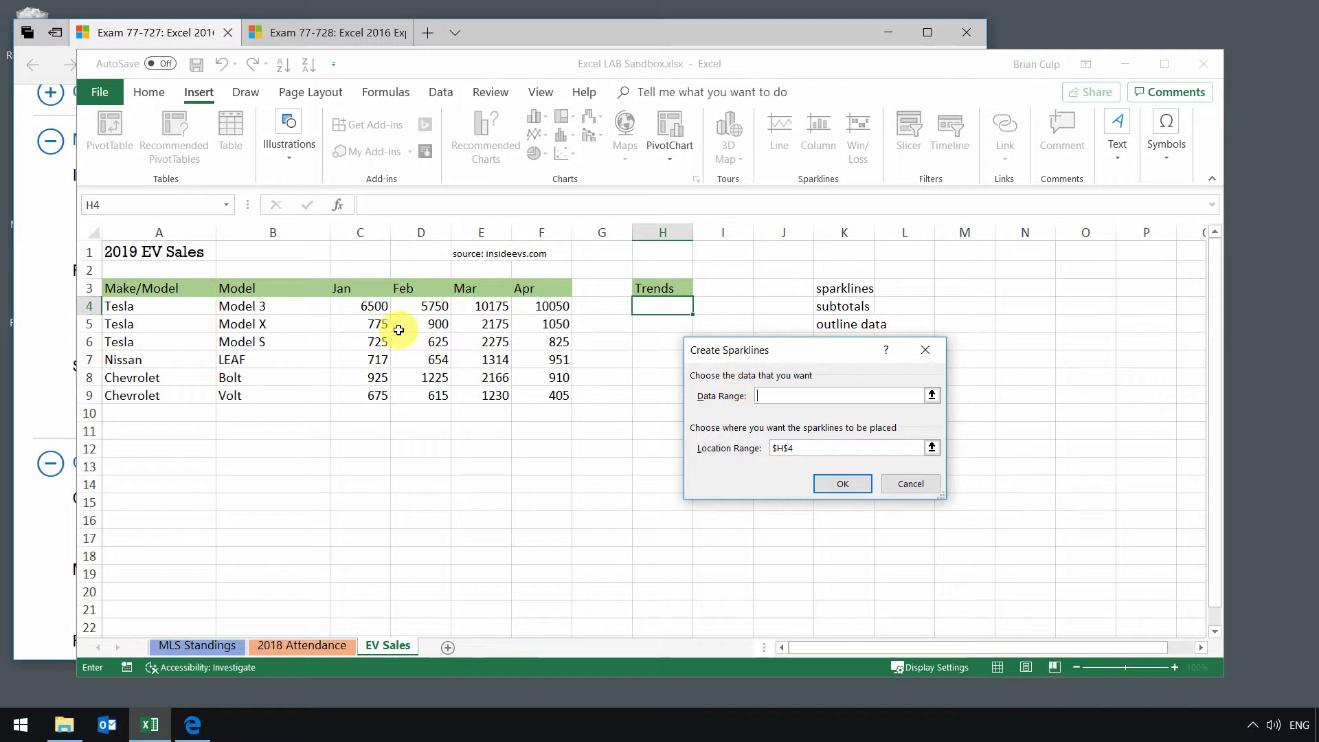
drag(370, 307, 543, 306)
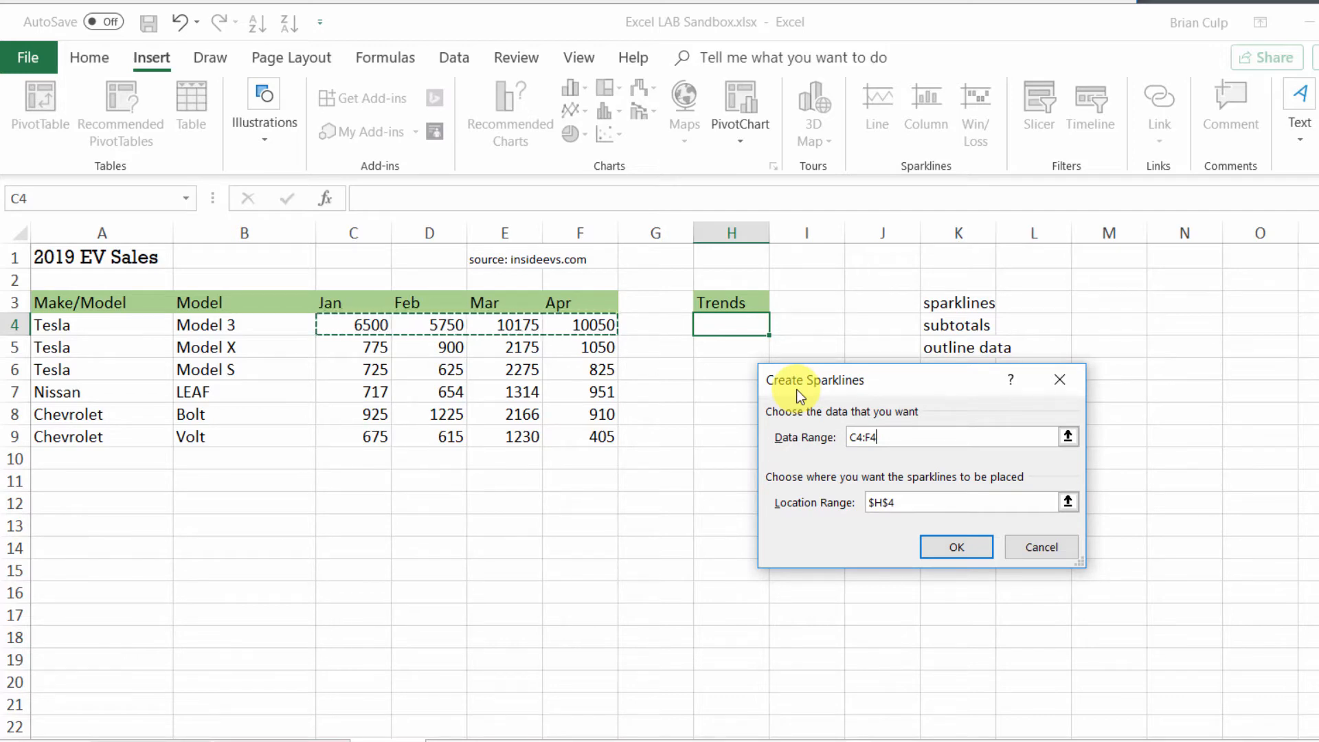
click(955, 547)
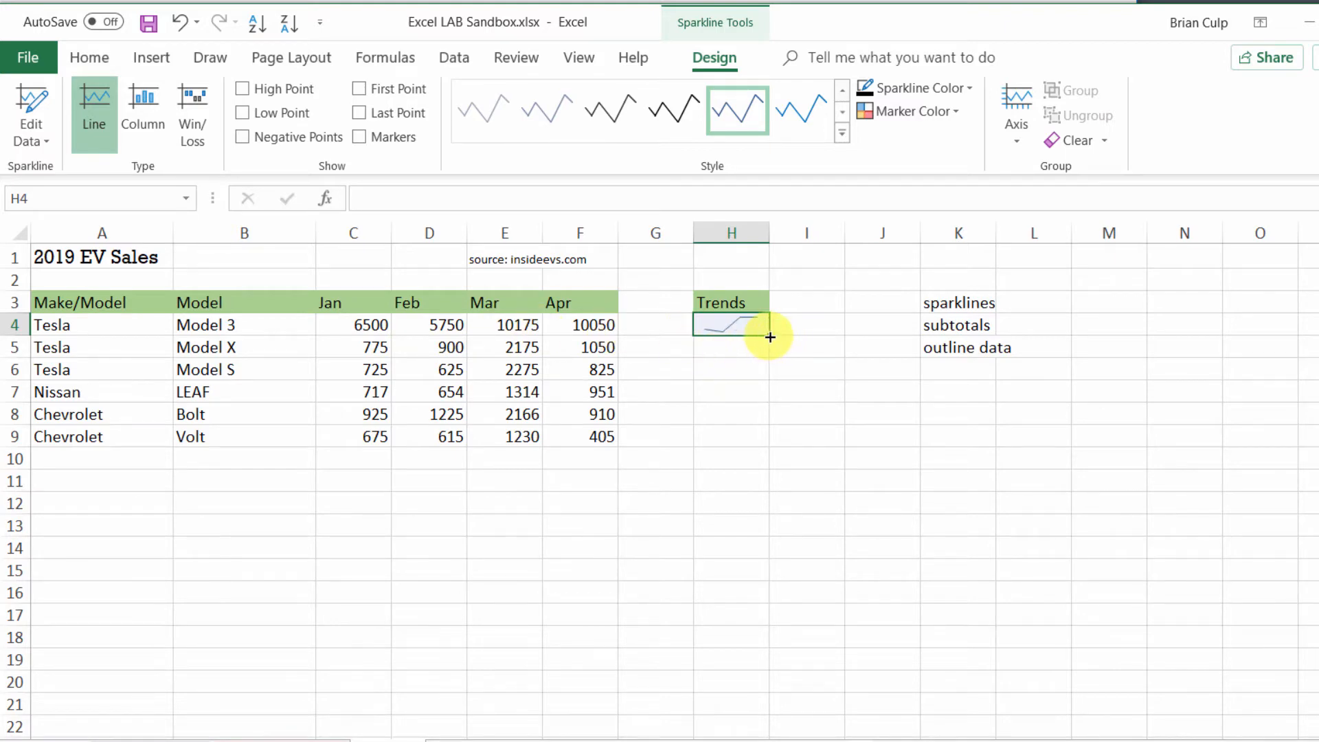
drag(770, 337, 766, 444)
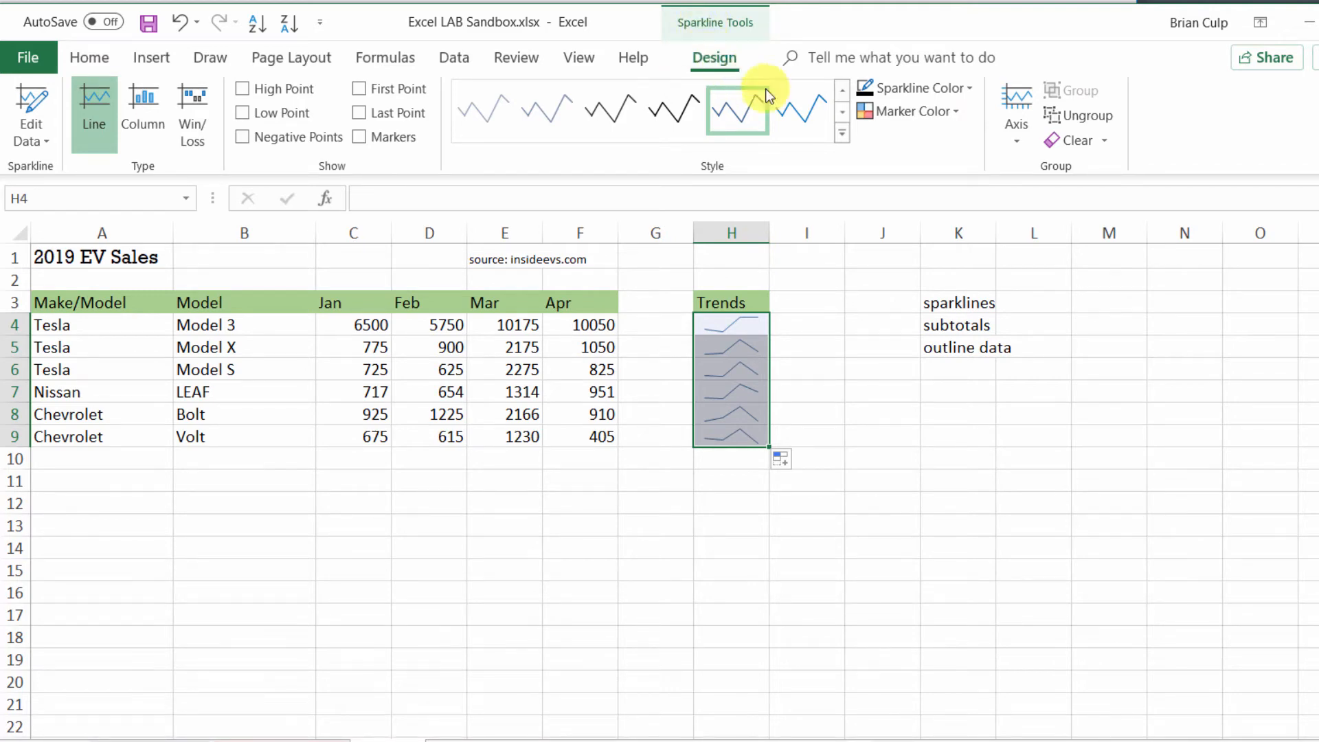
Step: Apply the black line style to the sparklines in H4:H9 and mark their high points
click(673, 117)
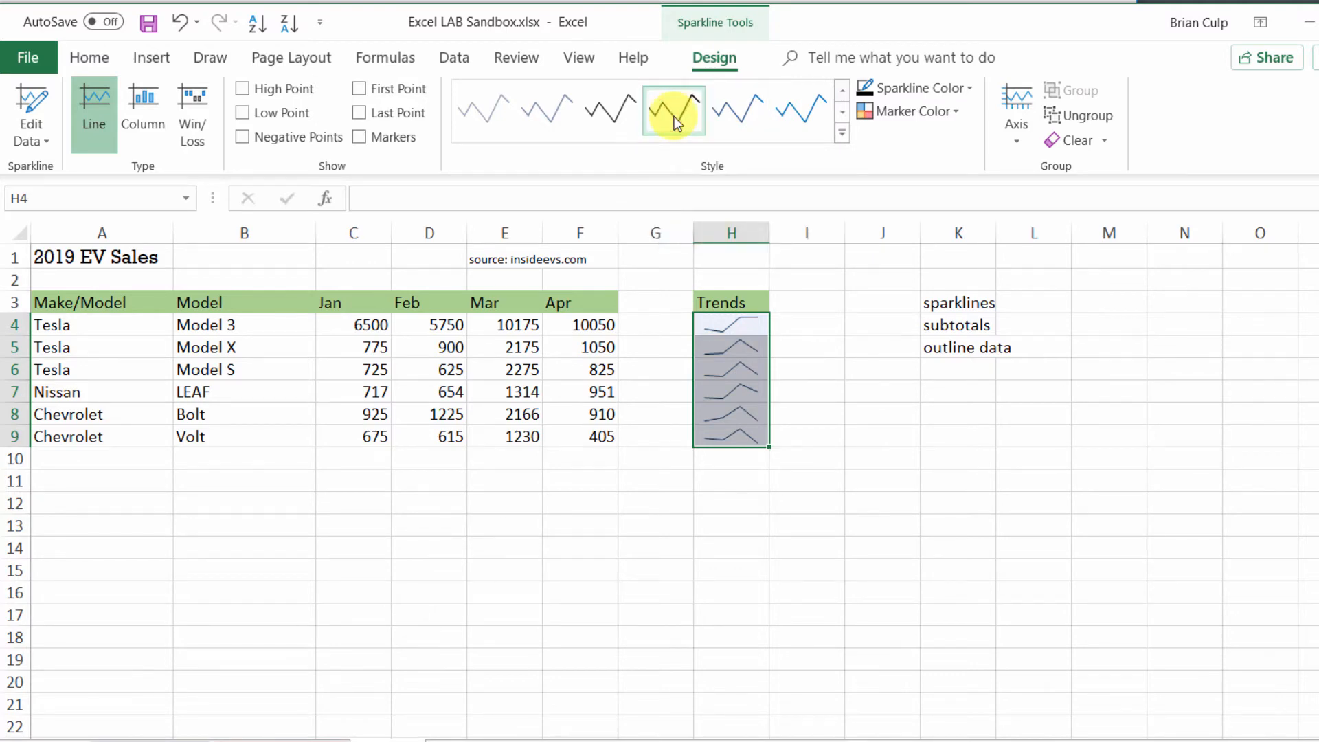
click(243, 88)
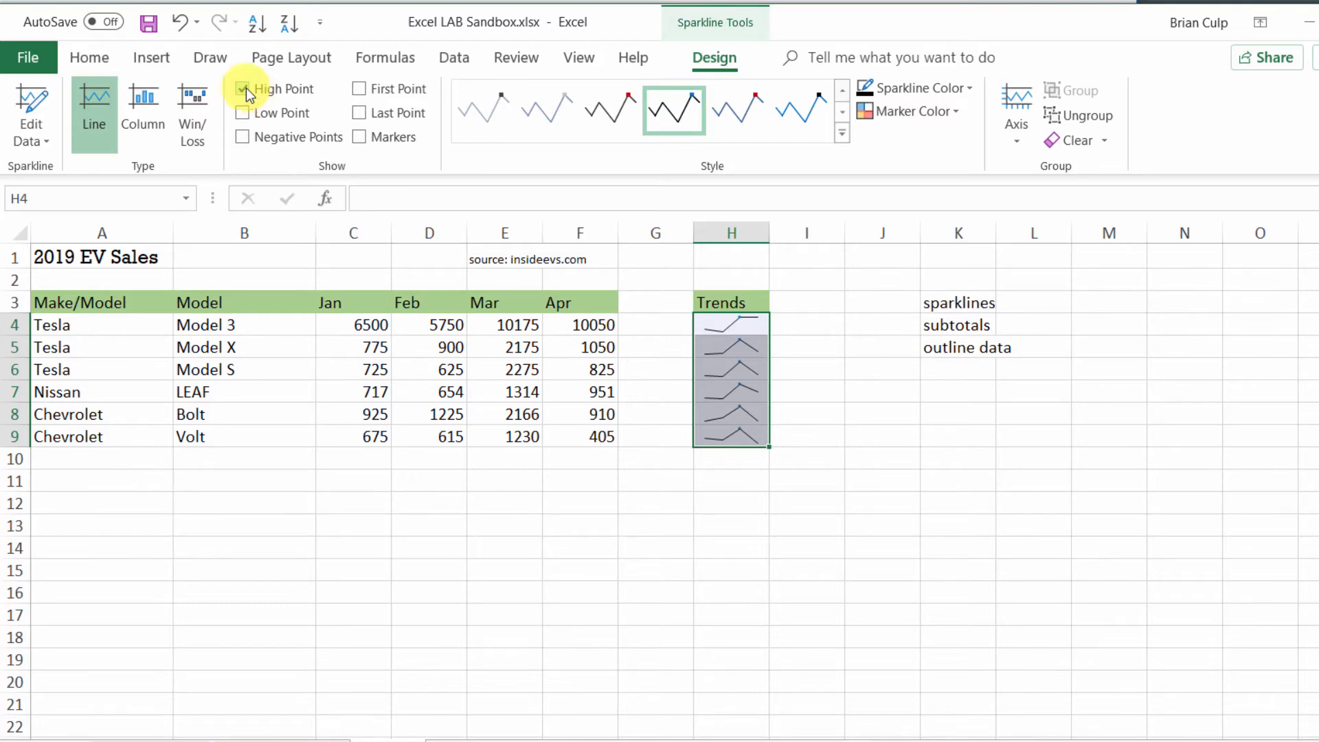
click(725, 469)
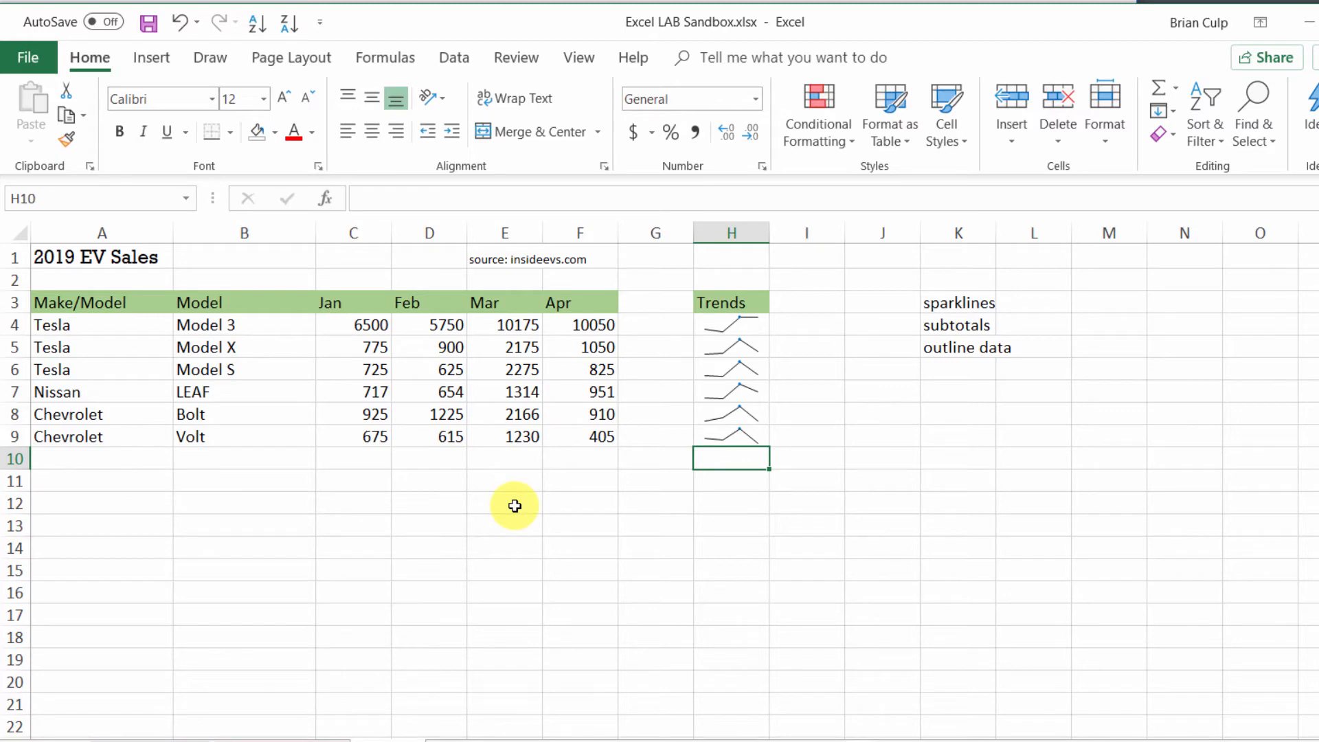
Step: Convert the sparklines in H4:H9 to the Column type
click(735, 322)
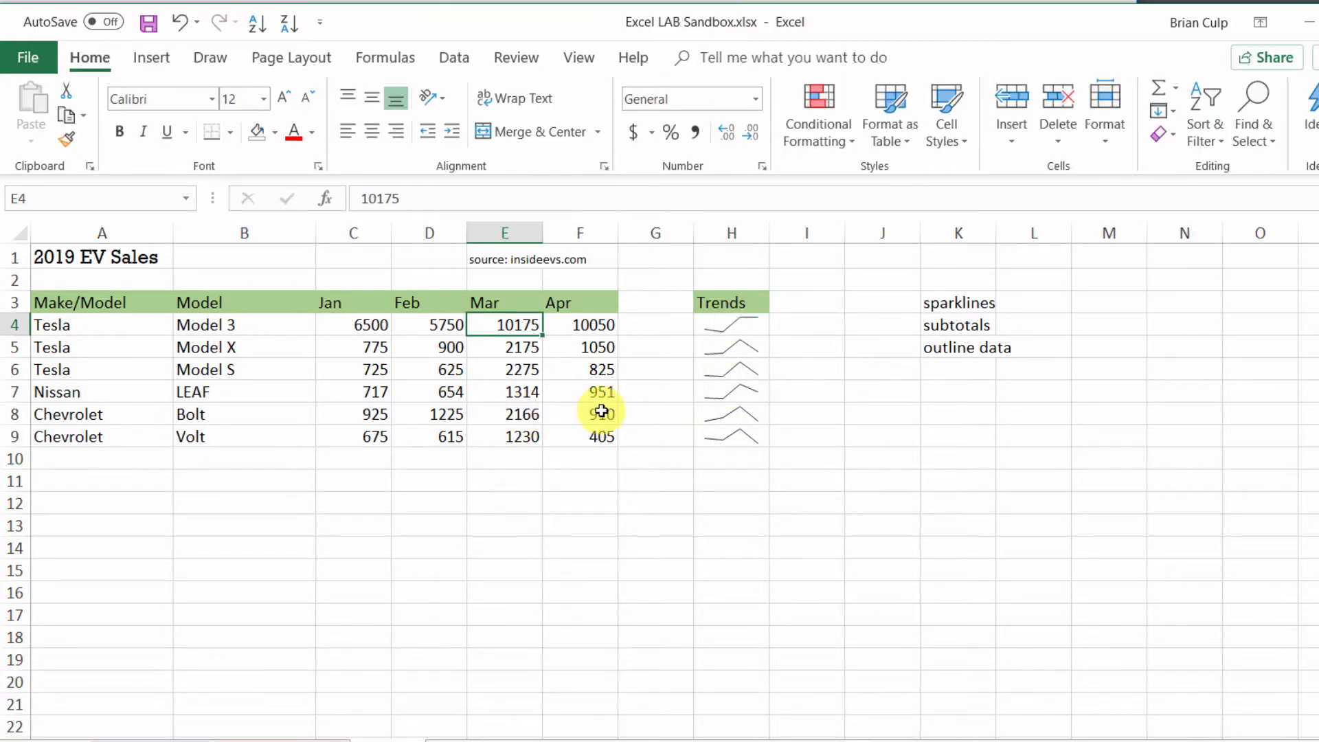
drag(719, 328, 732, 437)
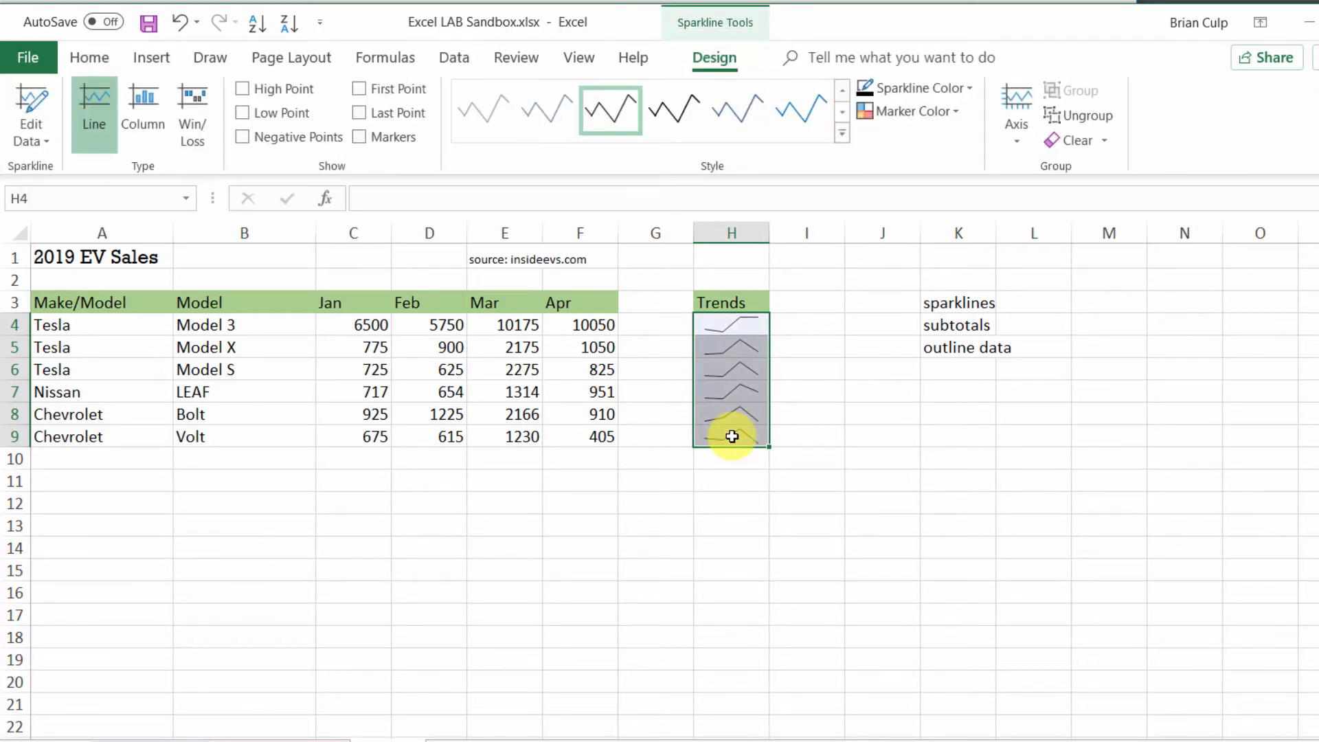
click(139, 121)
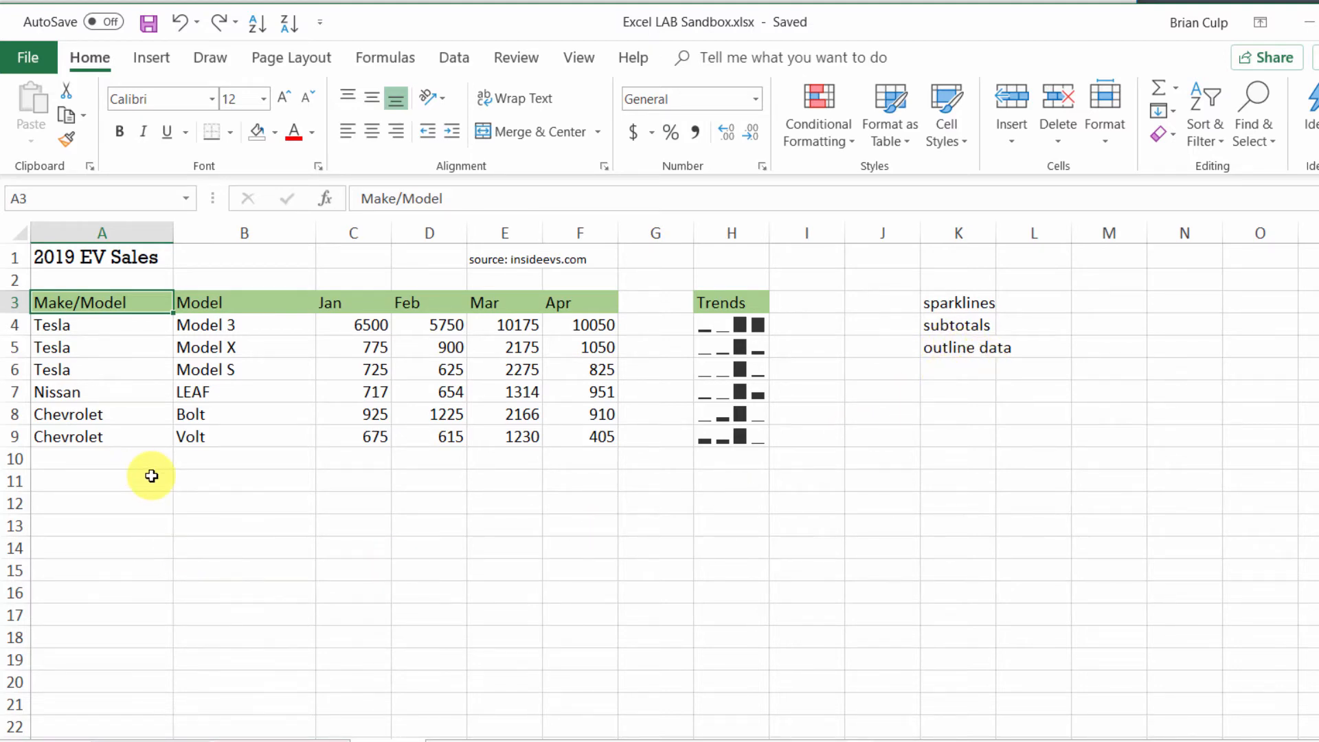
Step: Shorten the column heading in cell A3 to Make
click(450, 198)
key(BackSpace)
key(BackSpace)
key(BackSpace)
key(BackSpace)
key(BackSpace)
key(BackSpace)
key(BackSpace)
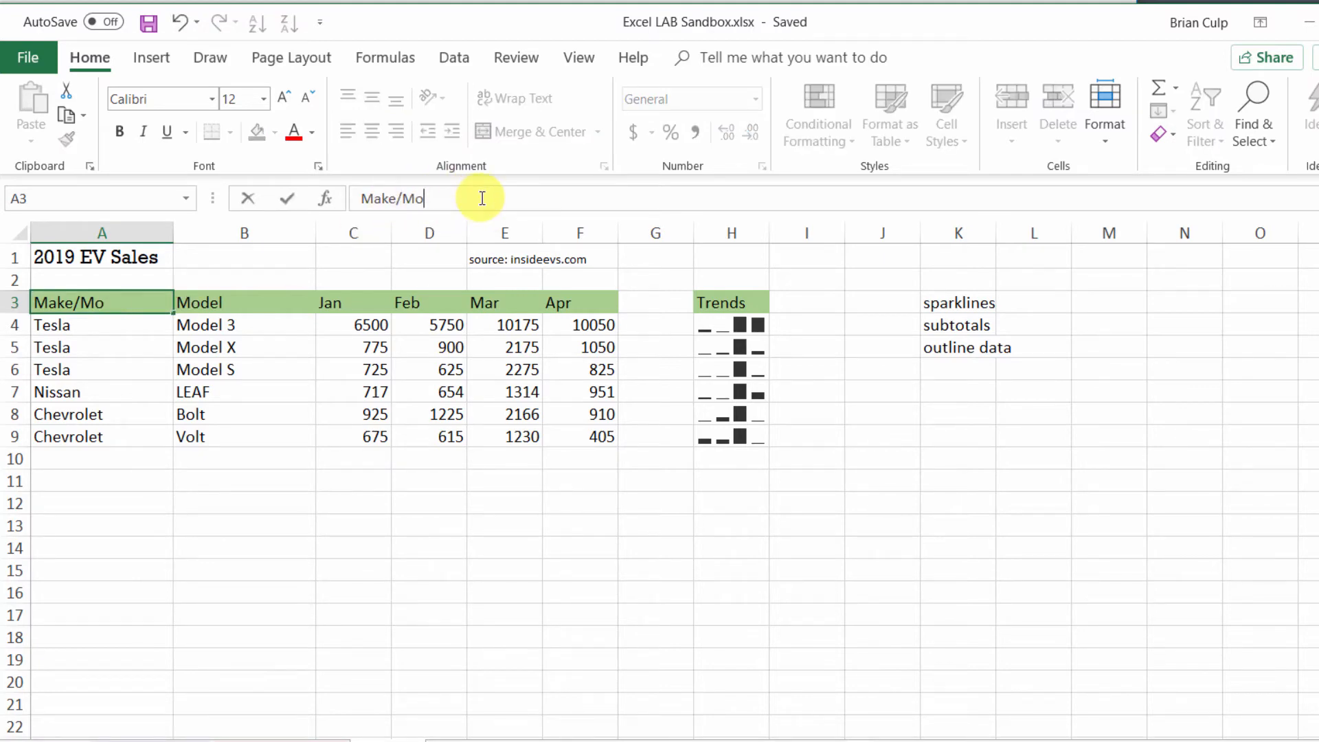
text(e)
key(Return)
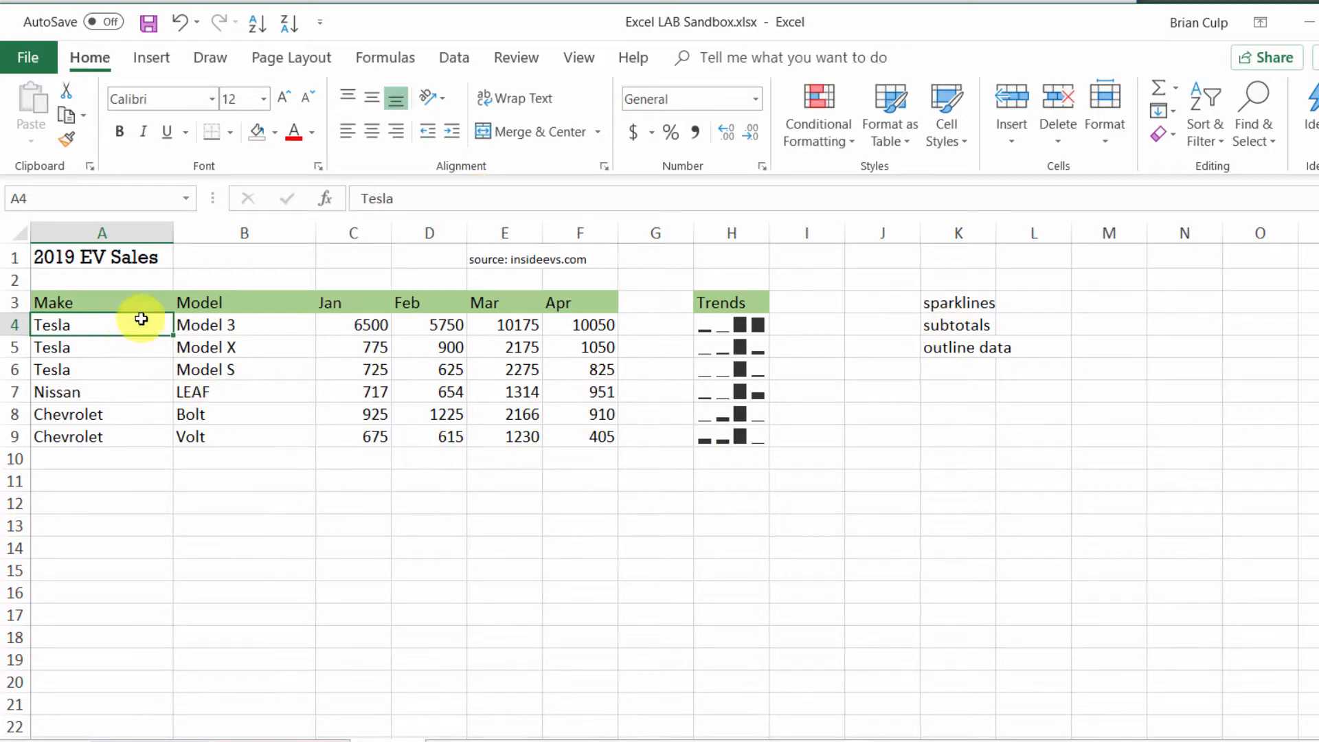
click(472, 60)
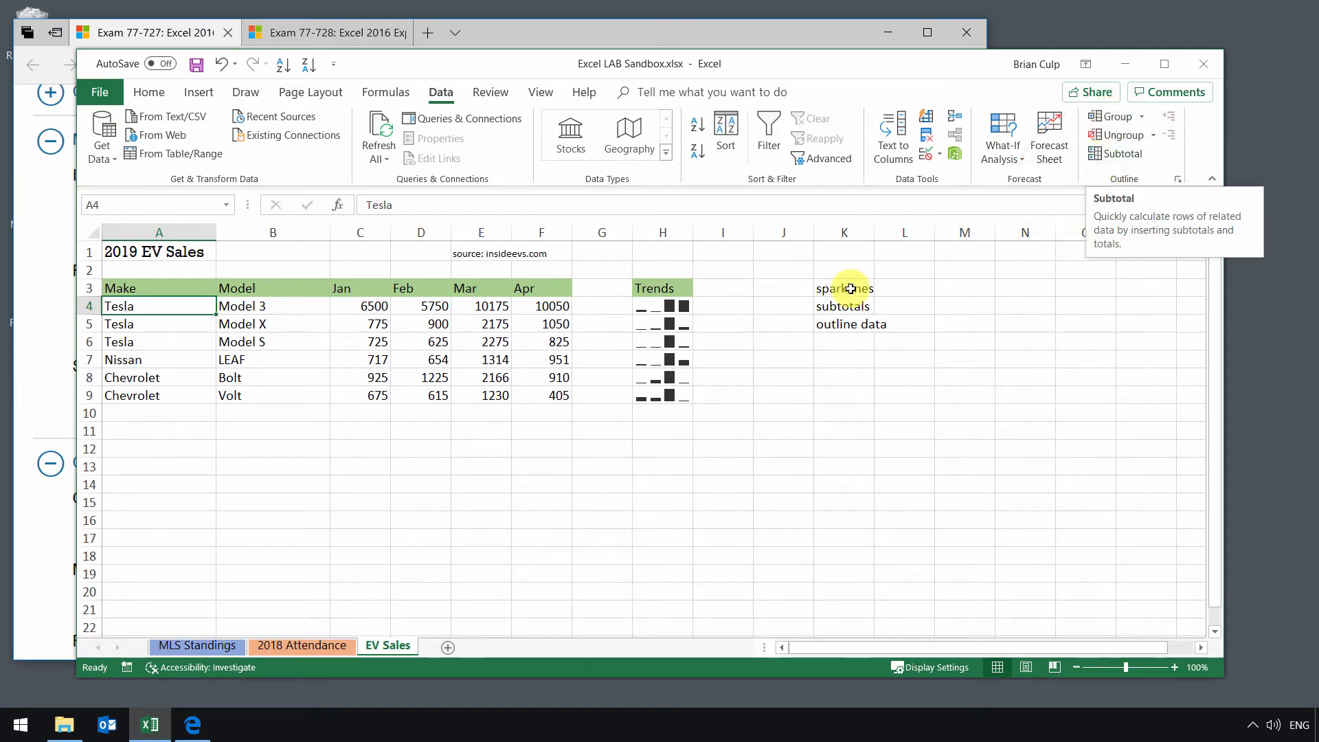
drag(182, 289, 553, 396)
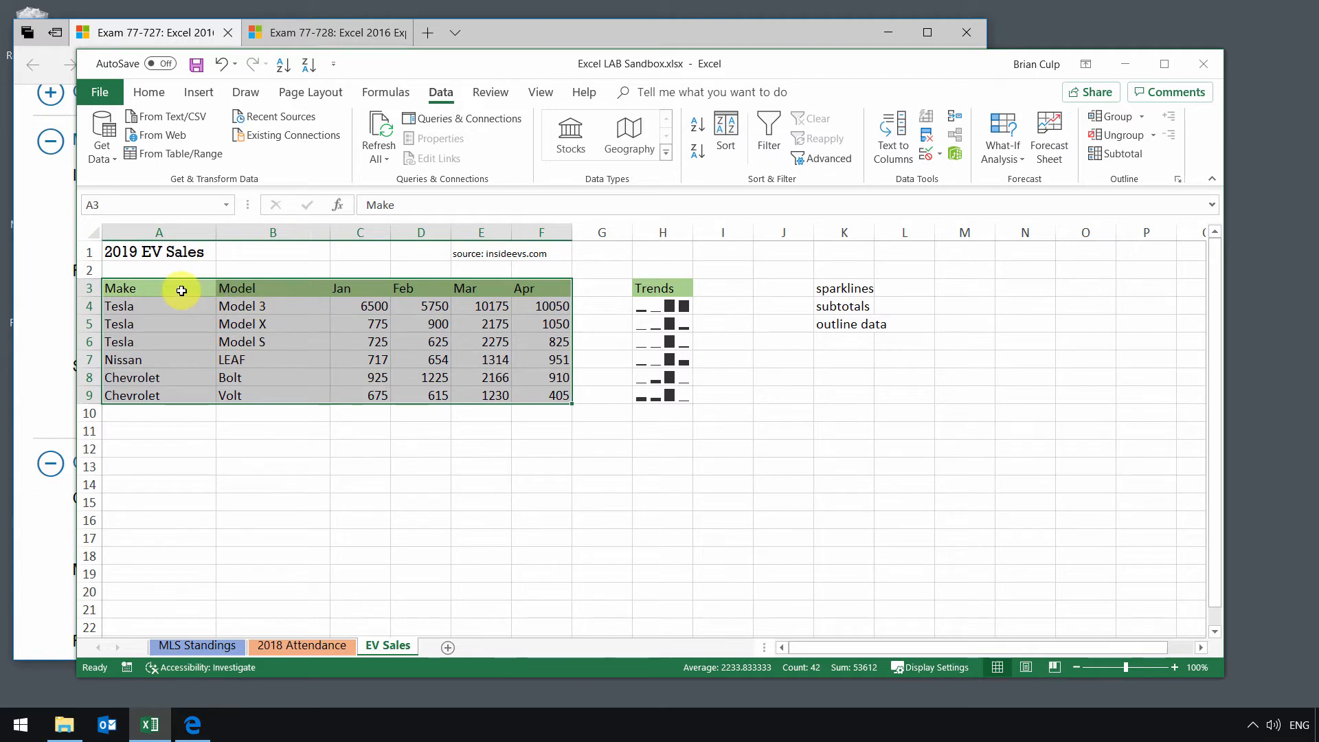
click(1107, 153)
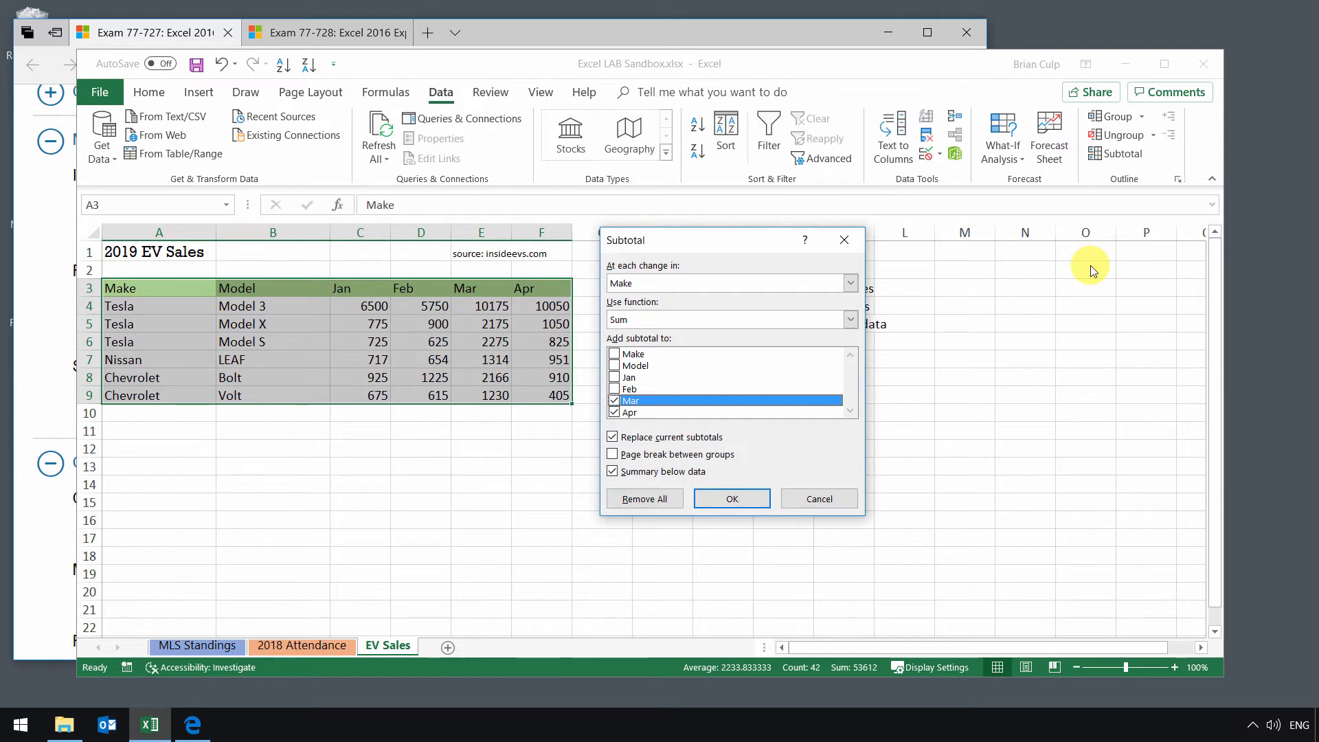
click(673, 287)
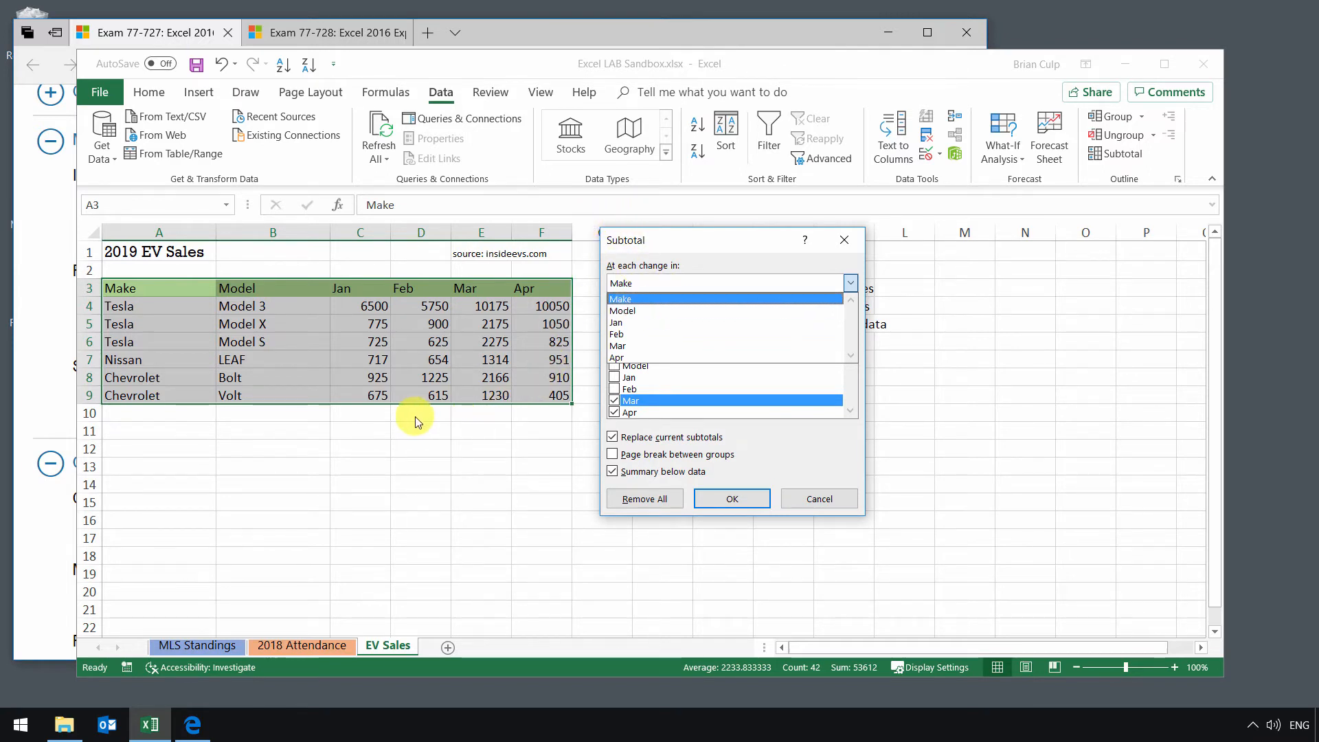
click(818, 499)
click(817, 499)
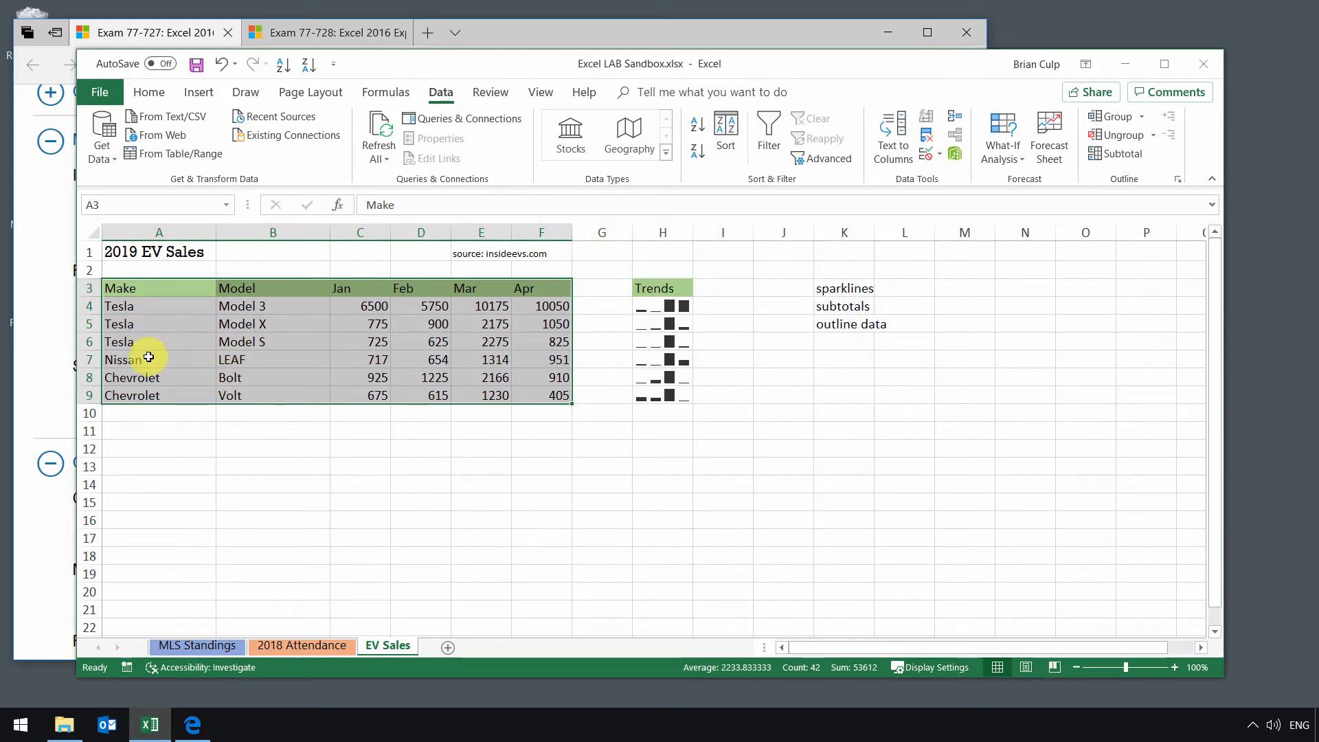
click(142, 306)
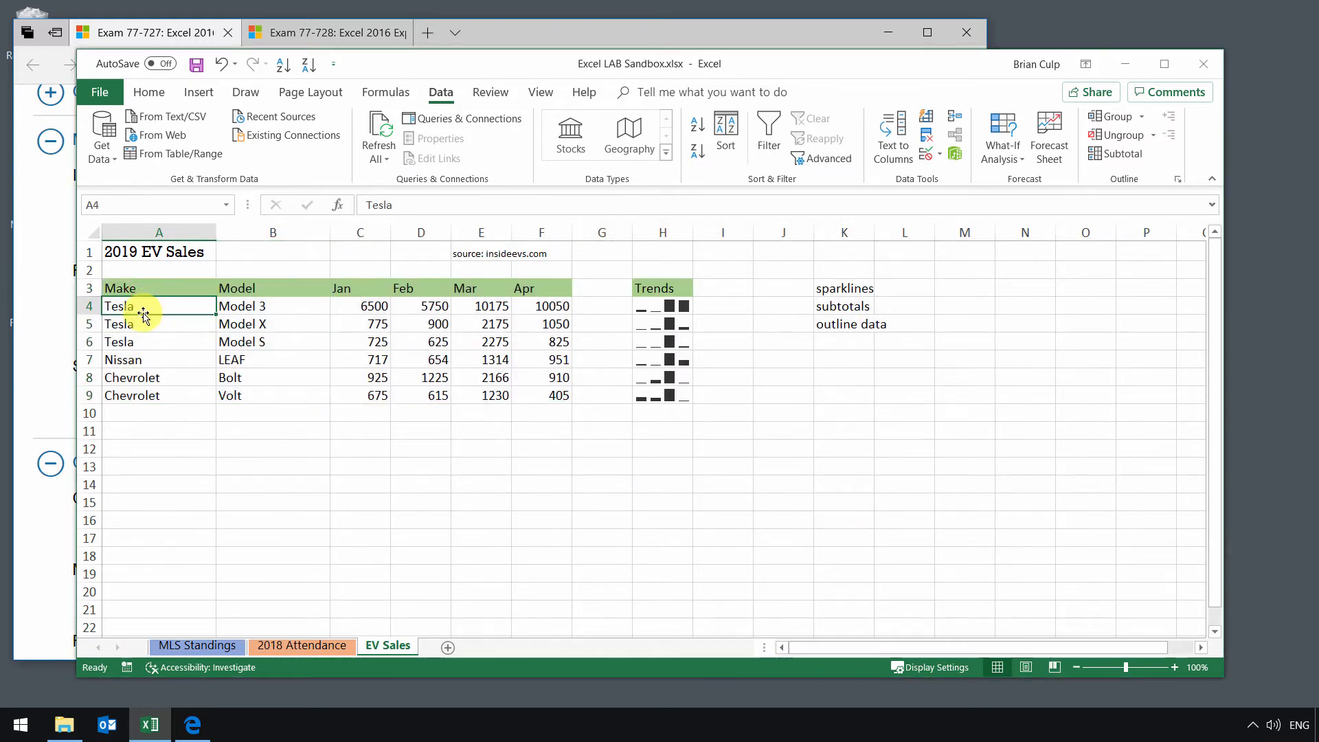
click(132, 359)
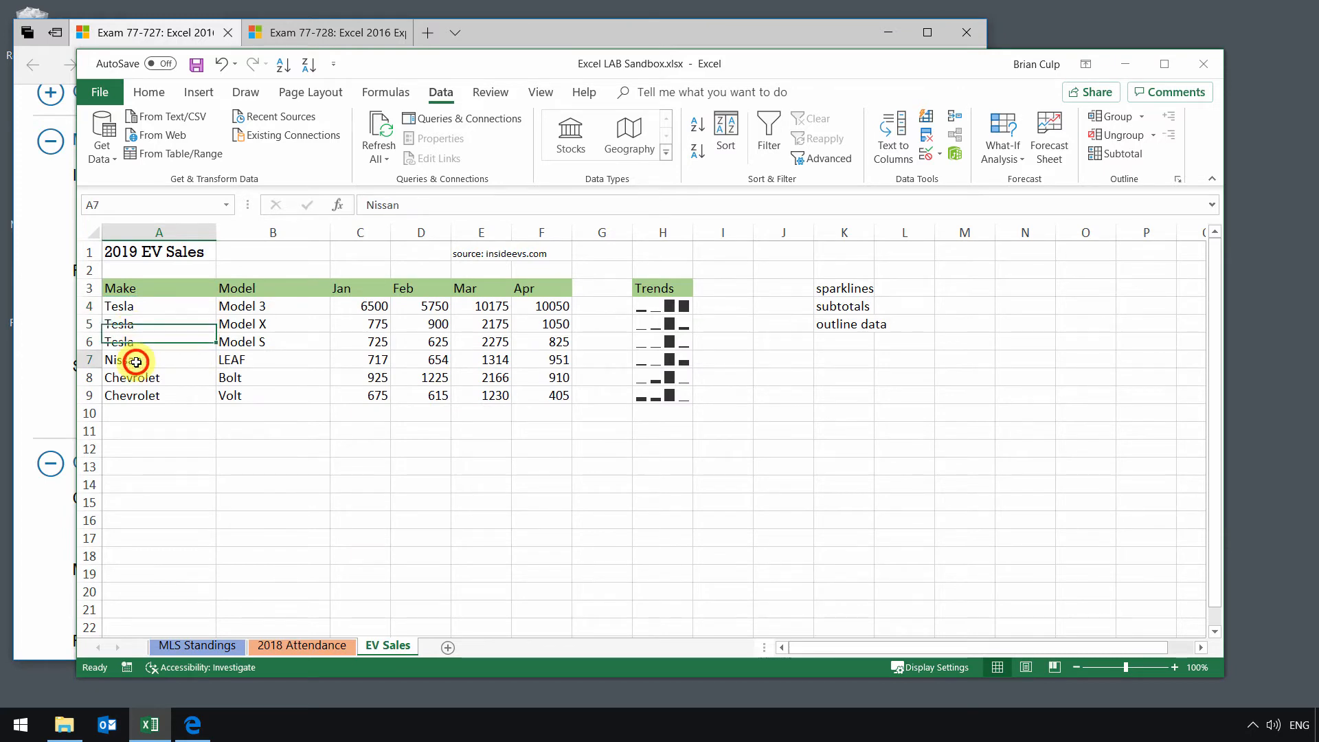
Step: Add Sum subtotals to A3:F9 at each change in Make for the Jan, Feb, Mar and Apr columns
drag(141, 289, 574, 404)
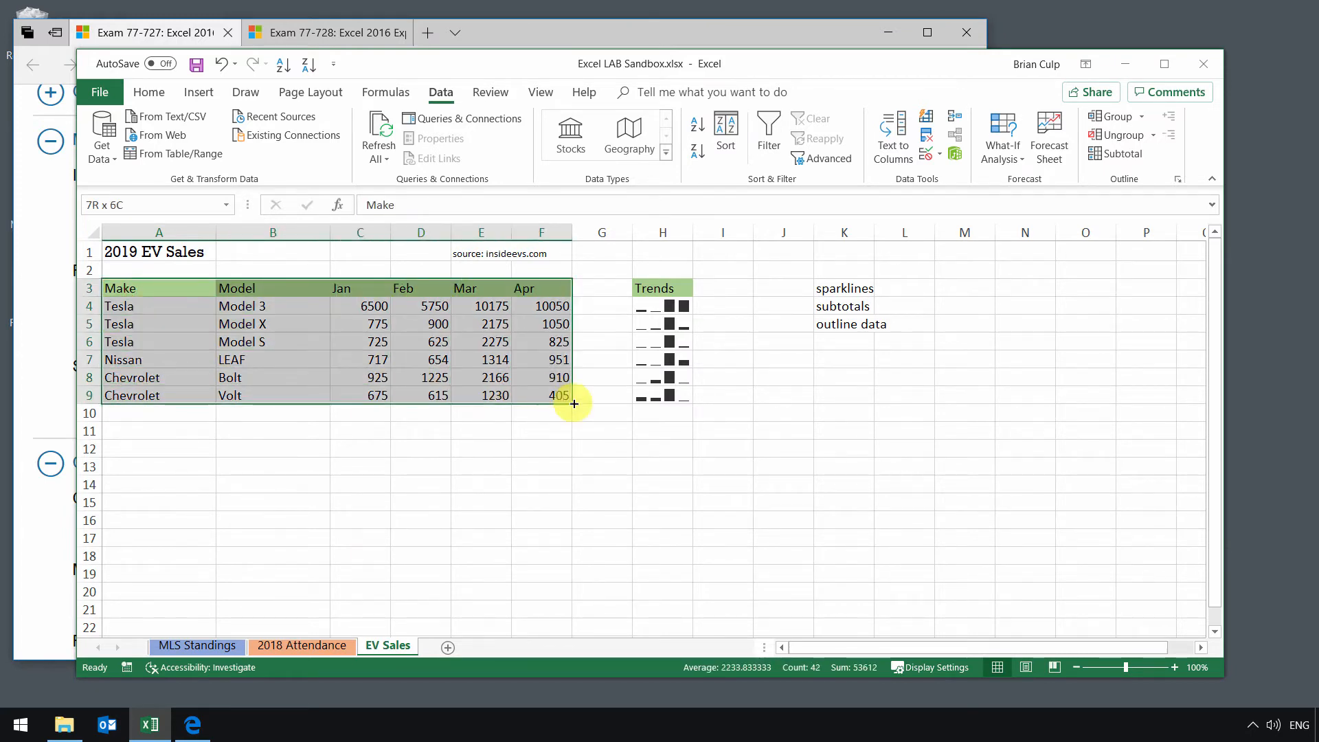
click(1115, 154)
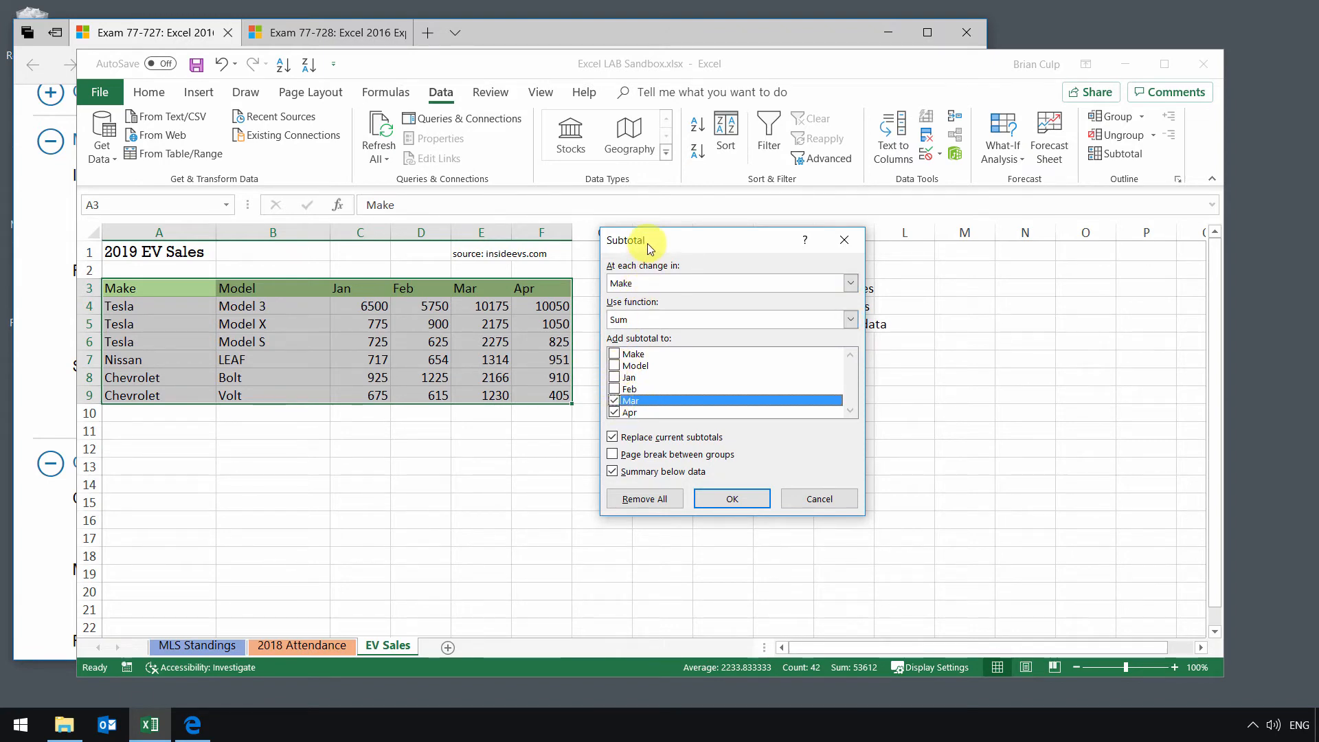
drag(648, 249, 672, 251)
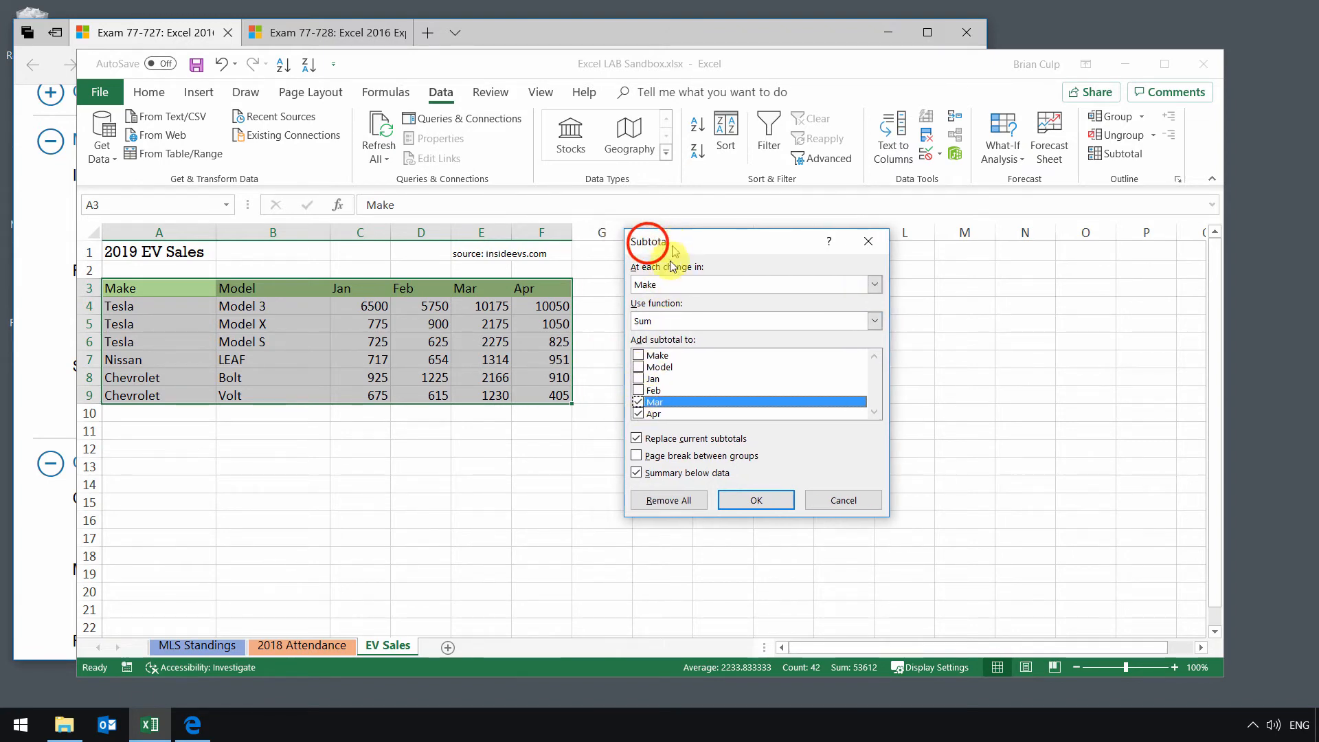
click(639, 402)
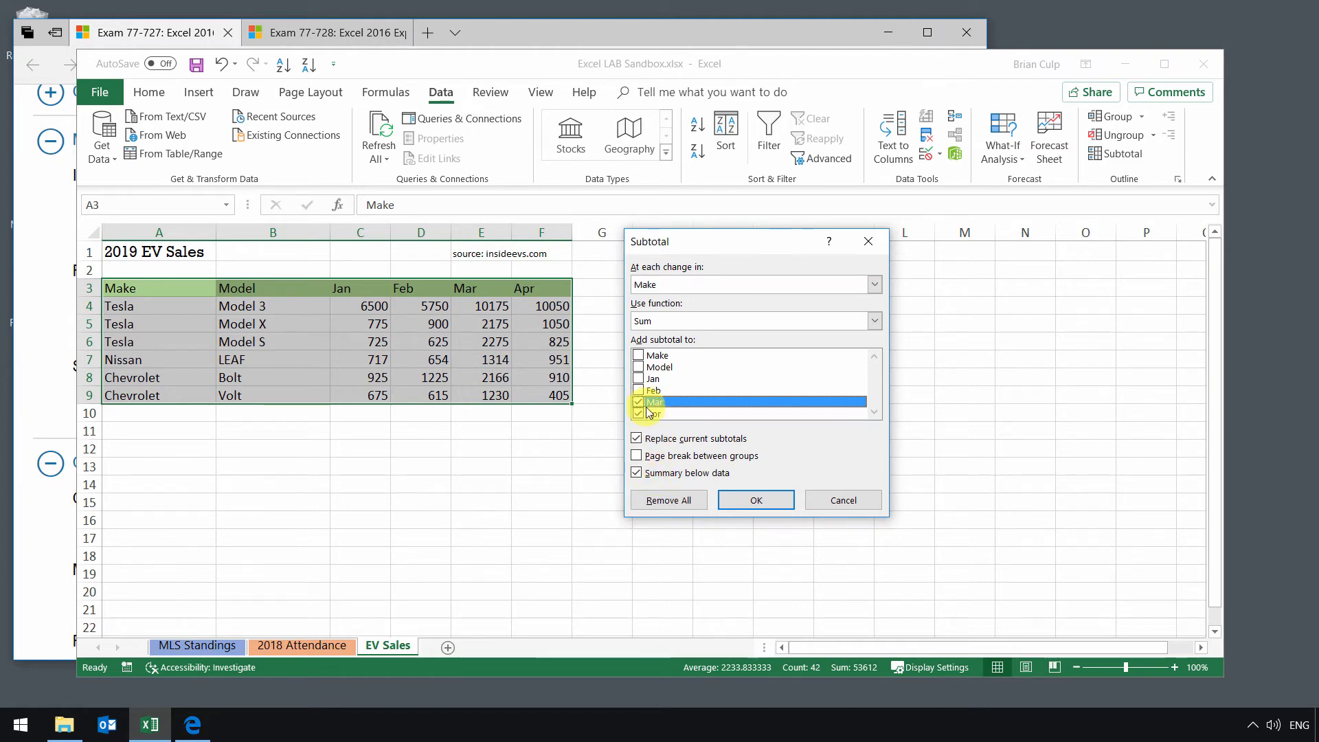
click(640, 379)
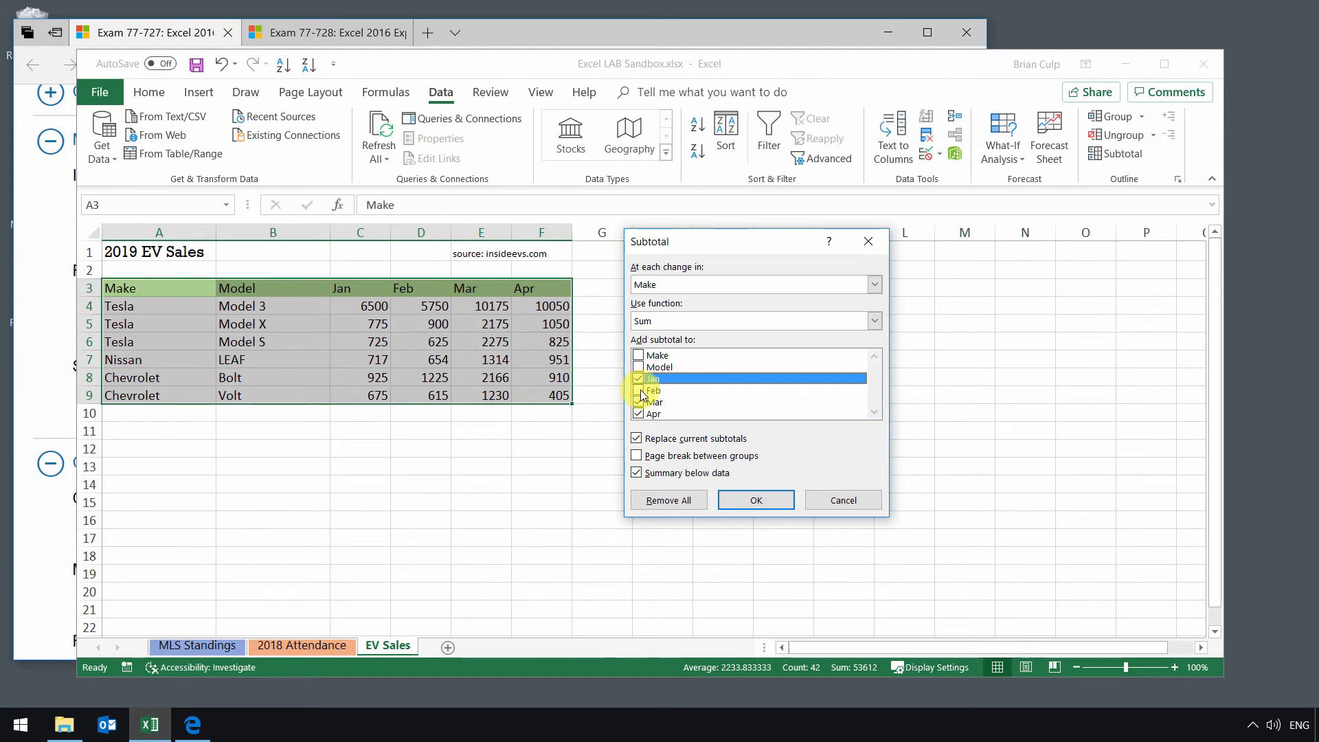
click(640, 390)
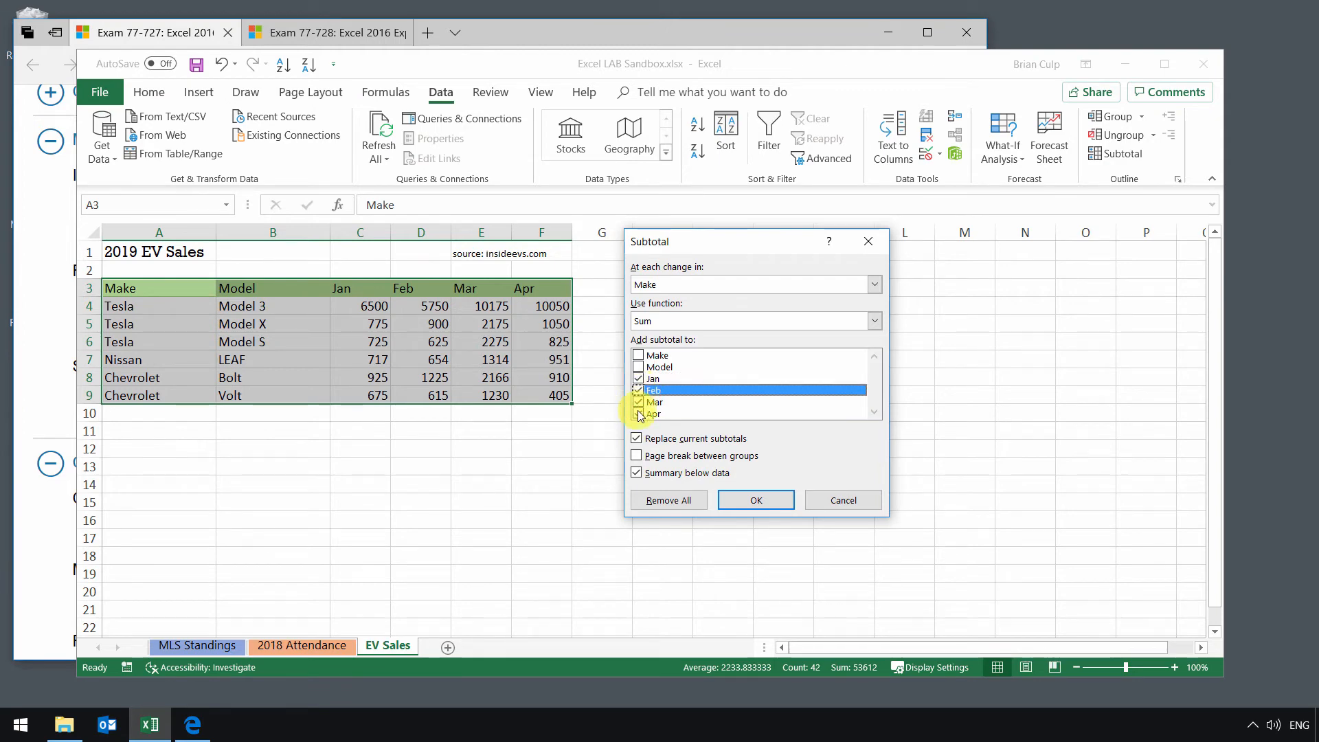
click(740, 499)
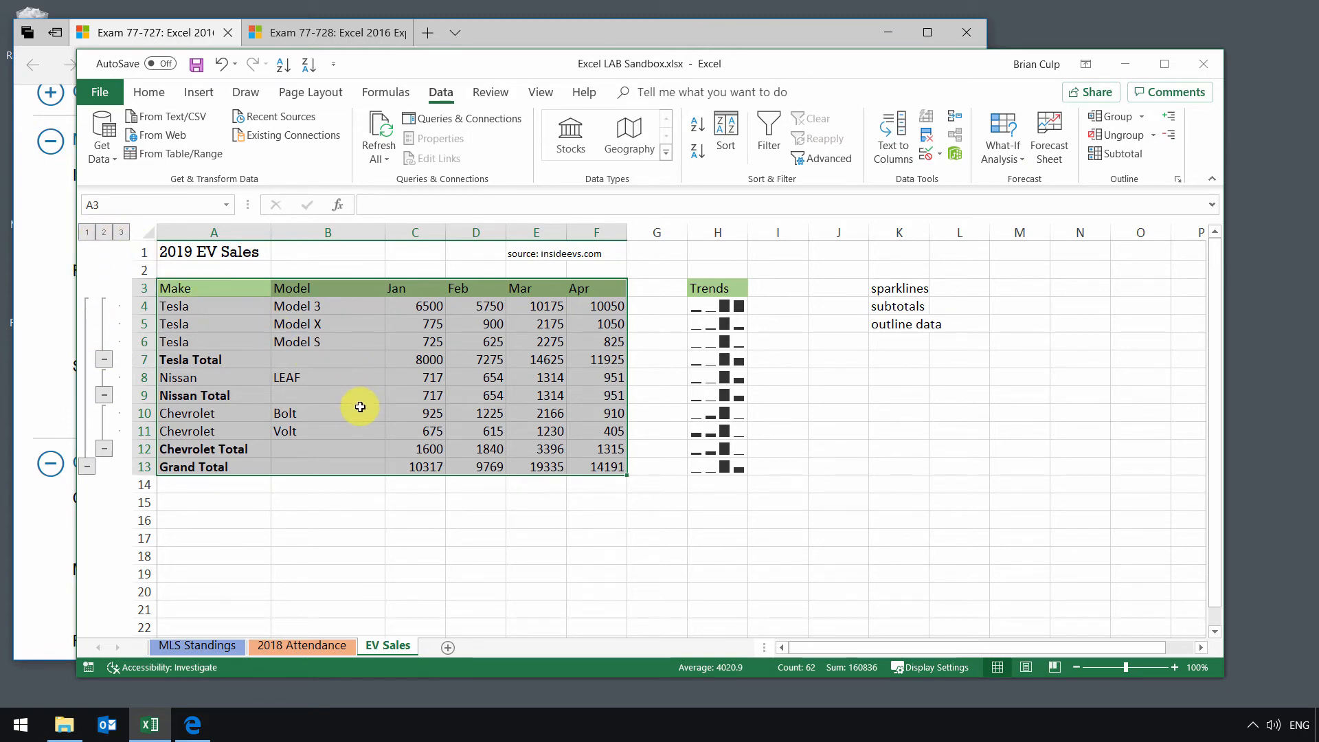
Step: Collapse and re-expand the Nissan, Tesla and Grand Total outline groups to examine the summarized sales data
click(104, 396)
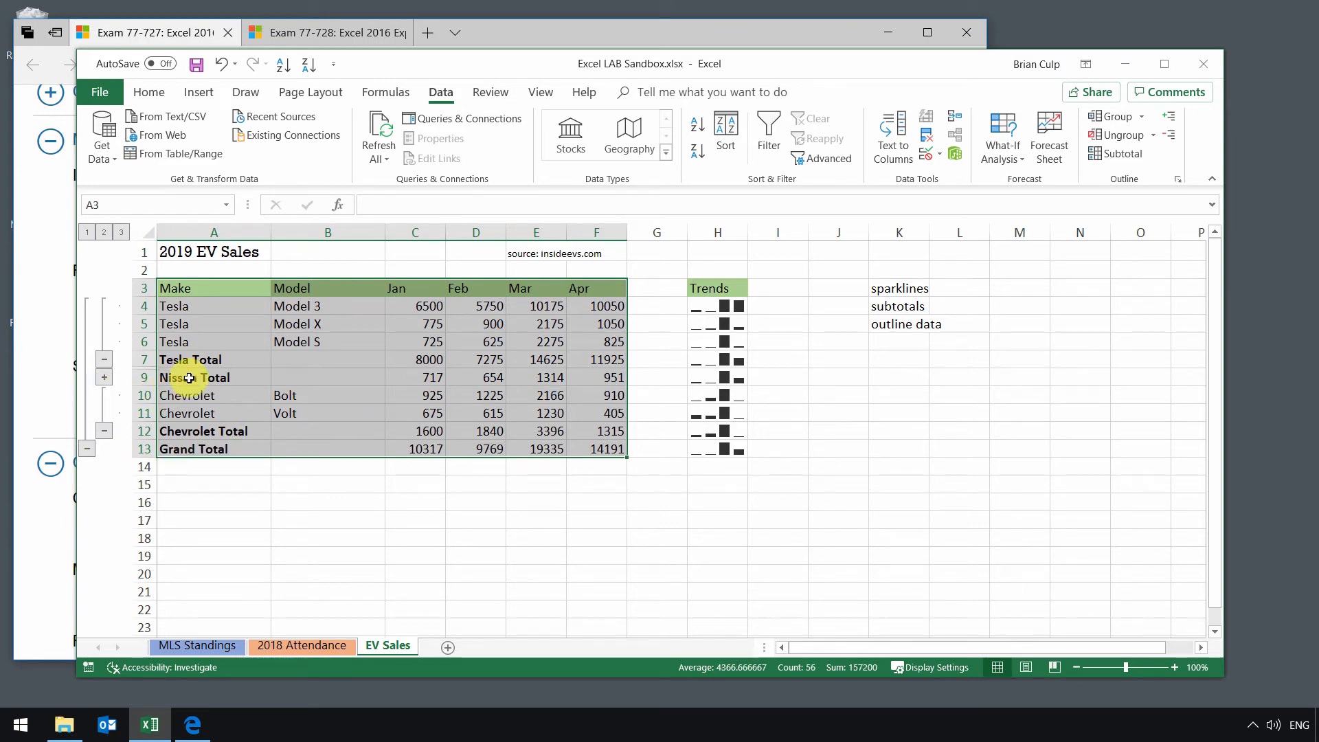
click(103, 377)
click(104, 359)
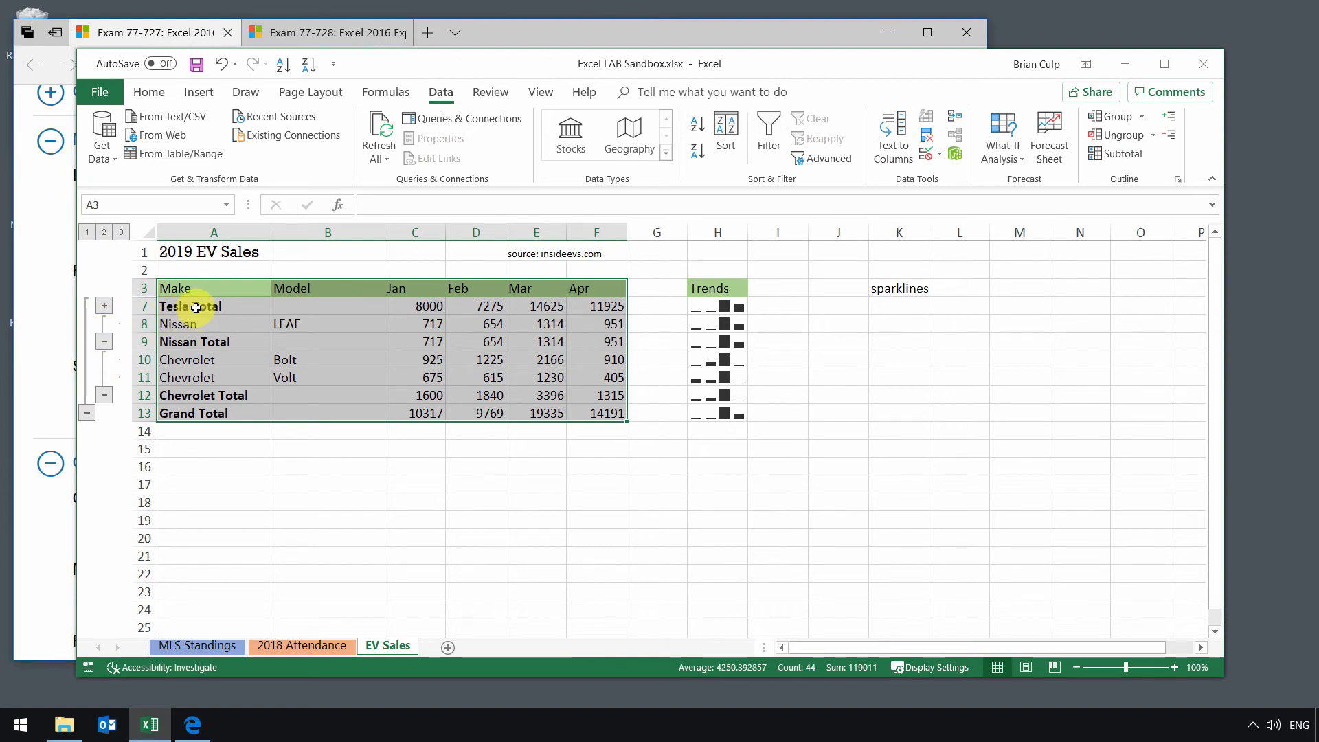
click(103, 306)
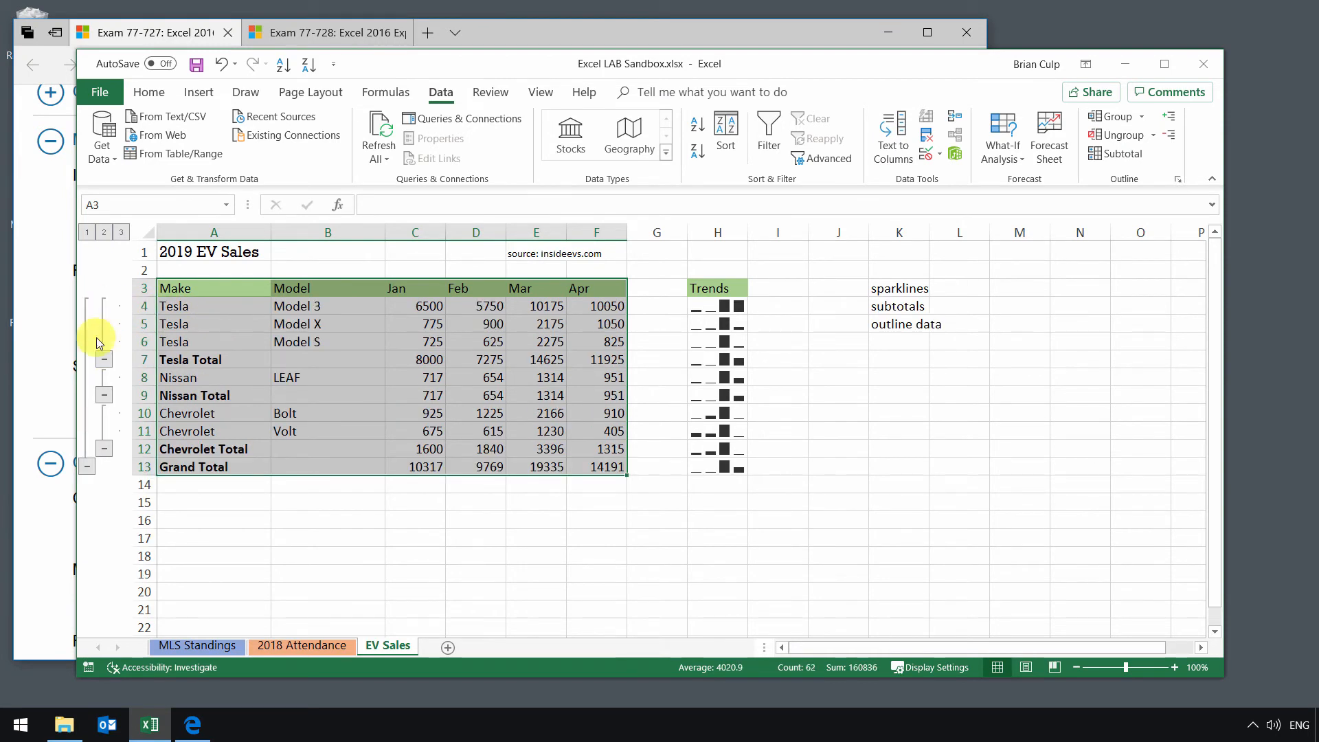
click(87, 465)
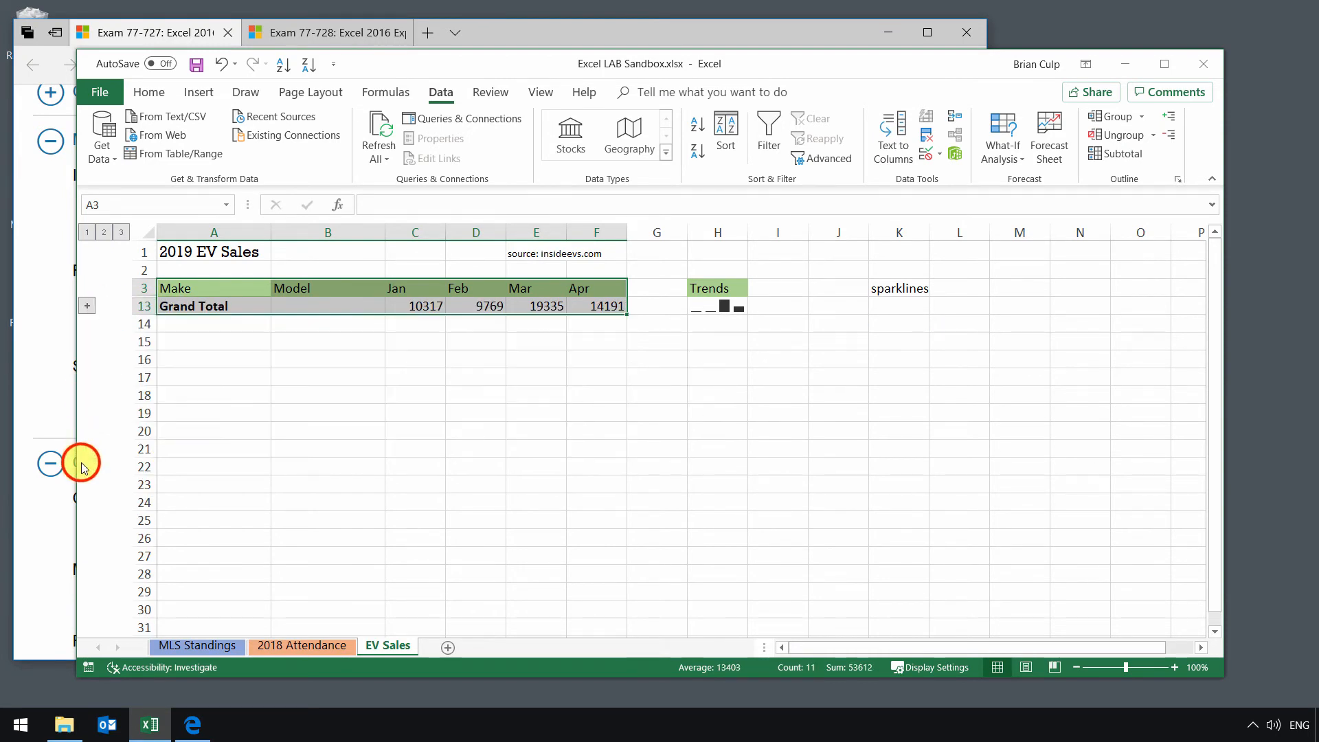
click(88, 306)
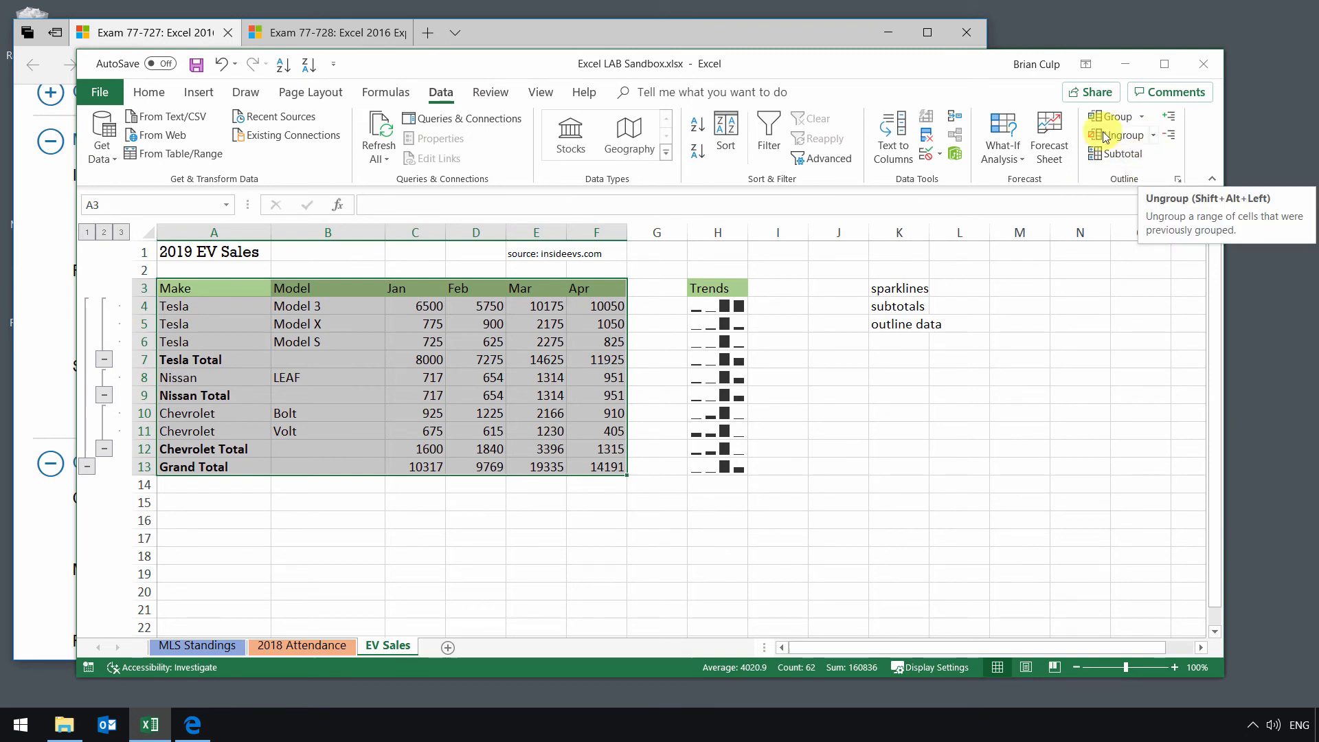
click(1154, 136)
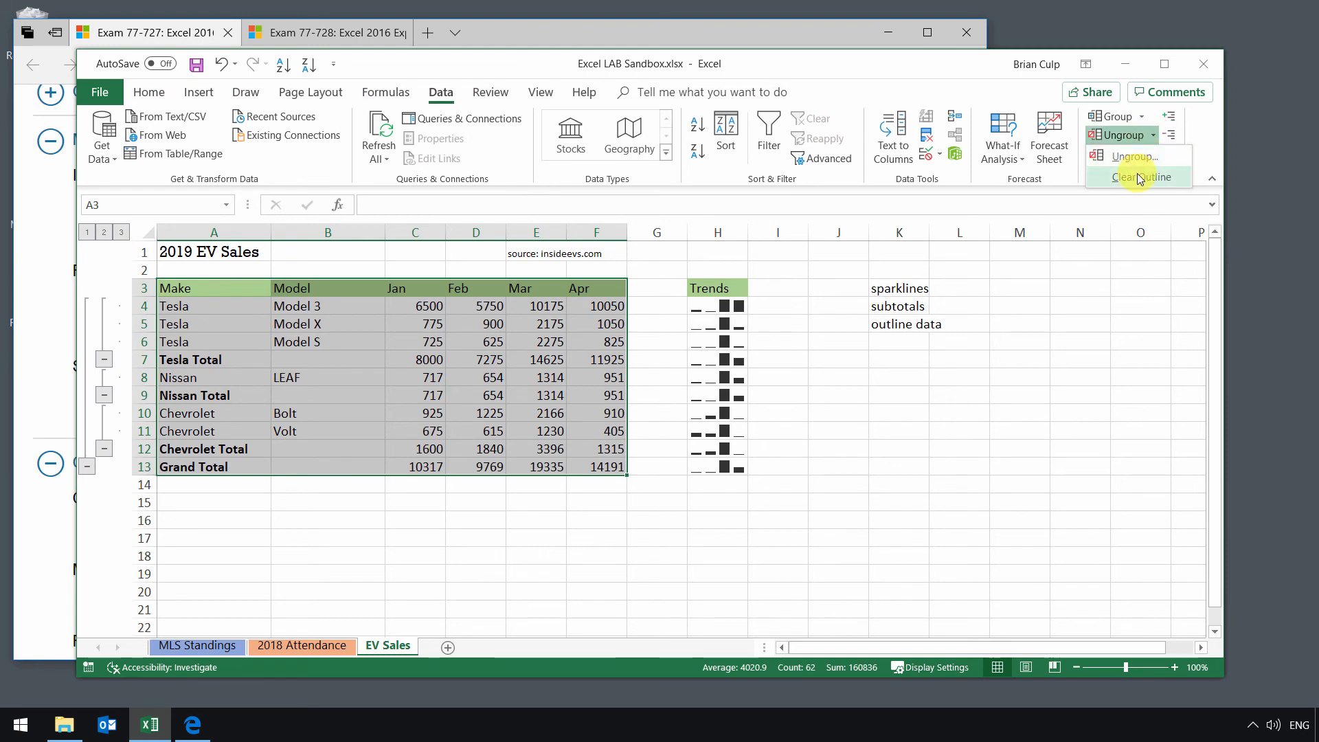
click(1040, 372)
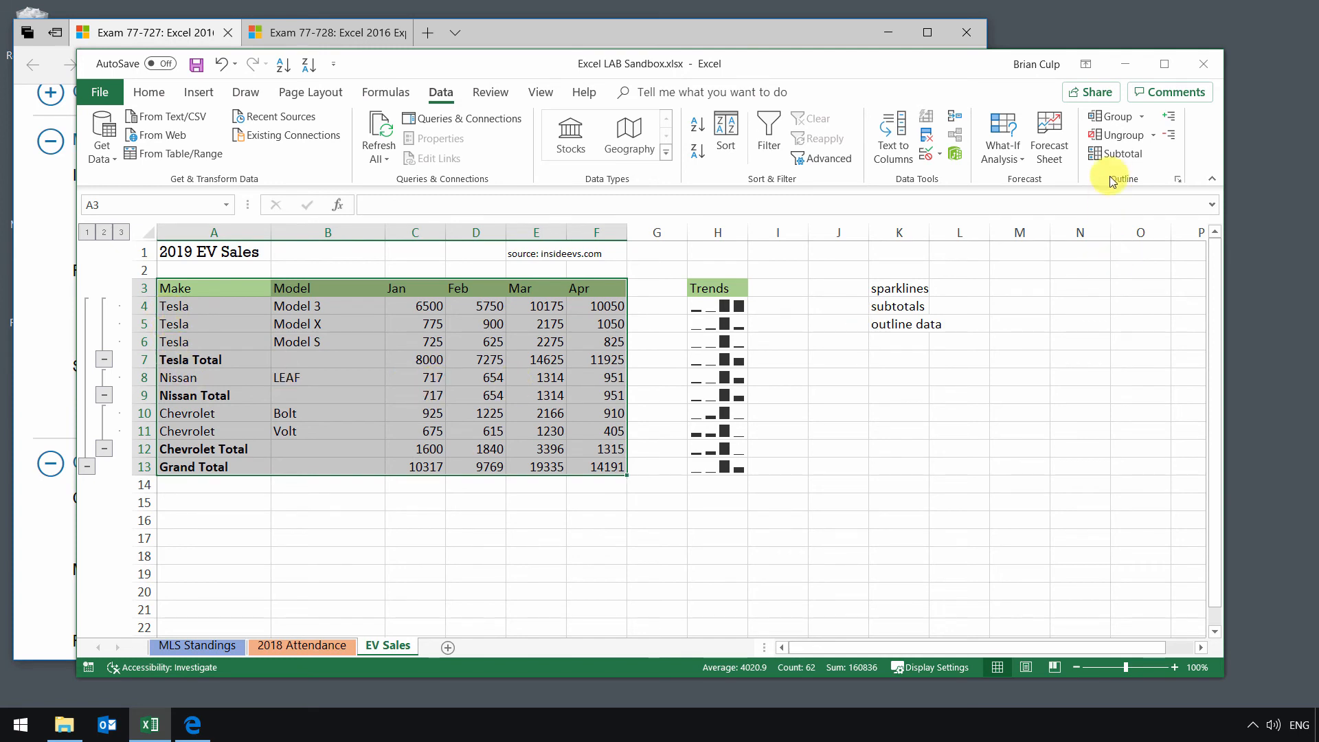
Step: Add Average subtotals for Jan through Apr at each change in Make, keeping the existing Sum subtotals, and inspect the Tesla average formula
click(1110, 154)
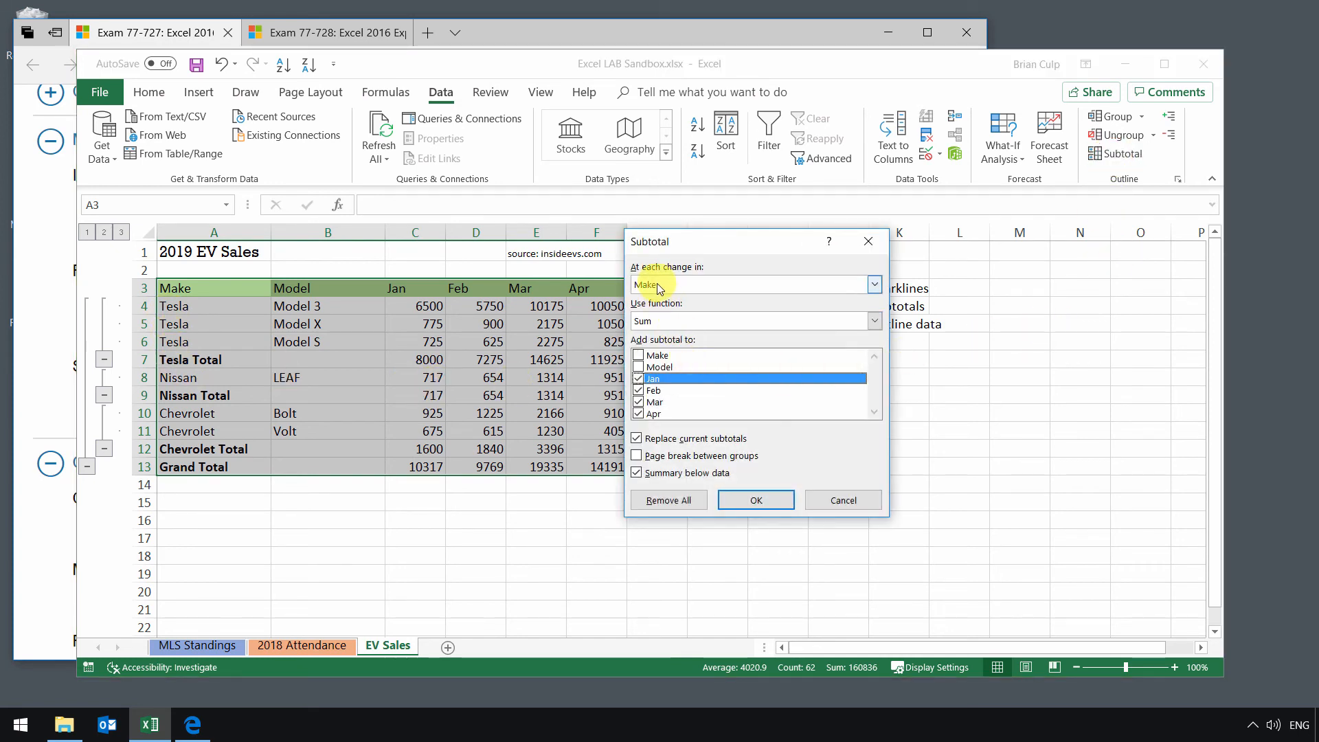
click(687, 320)
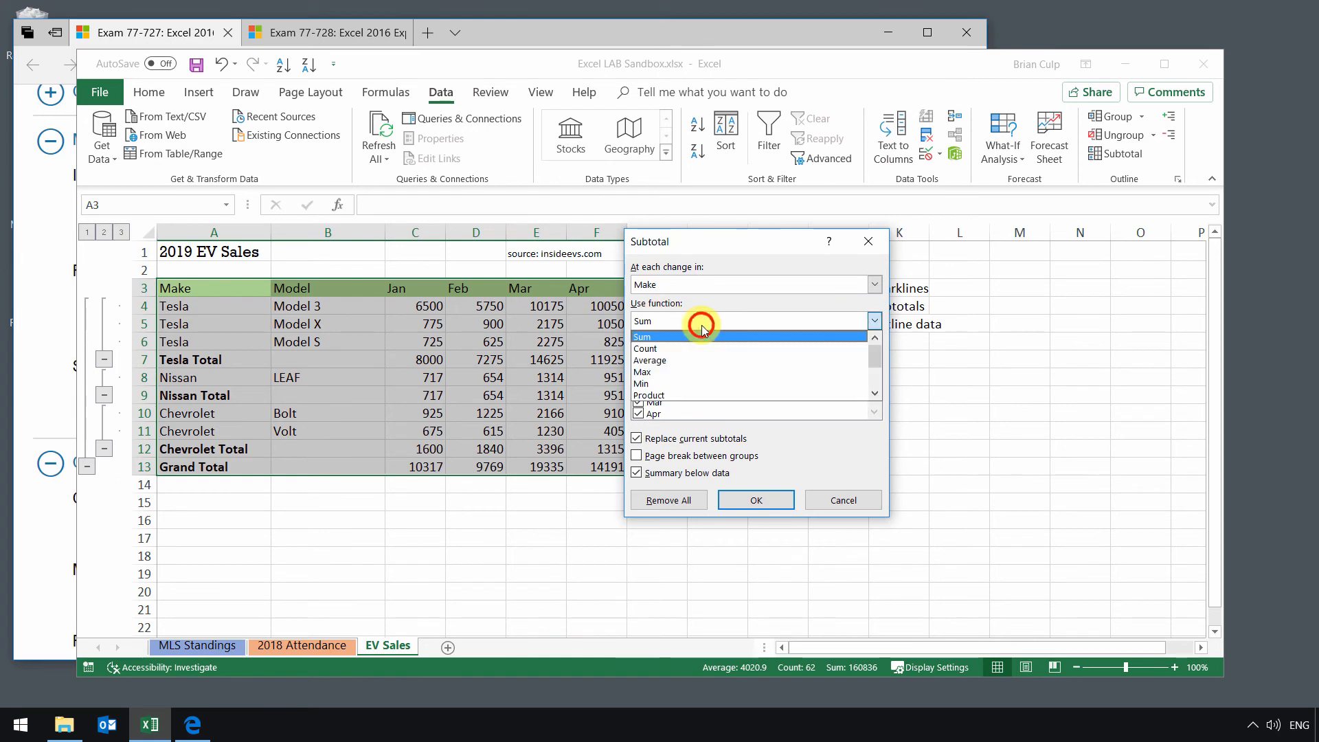
click(692, 360)
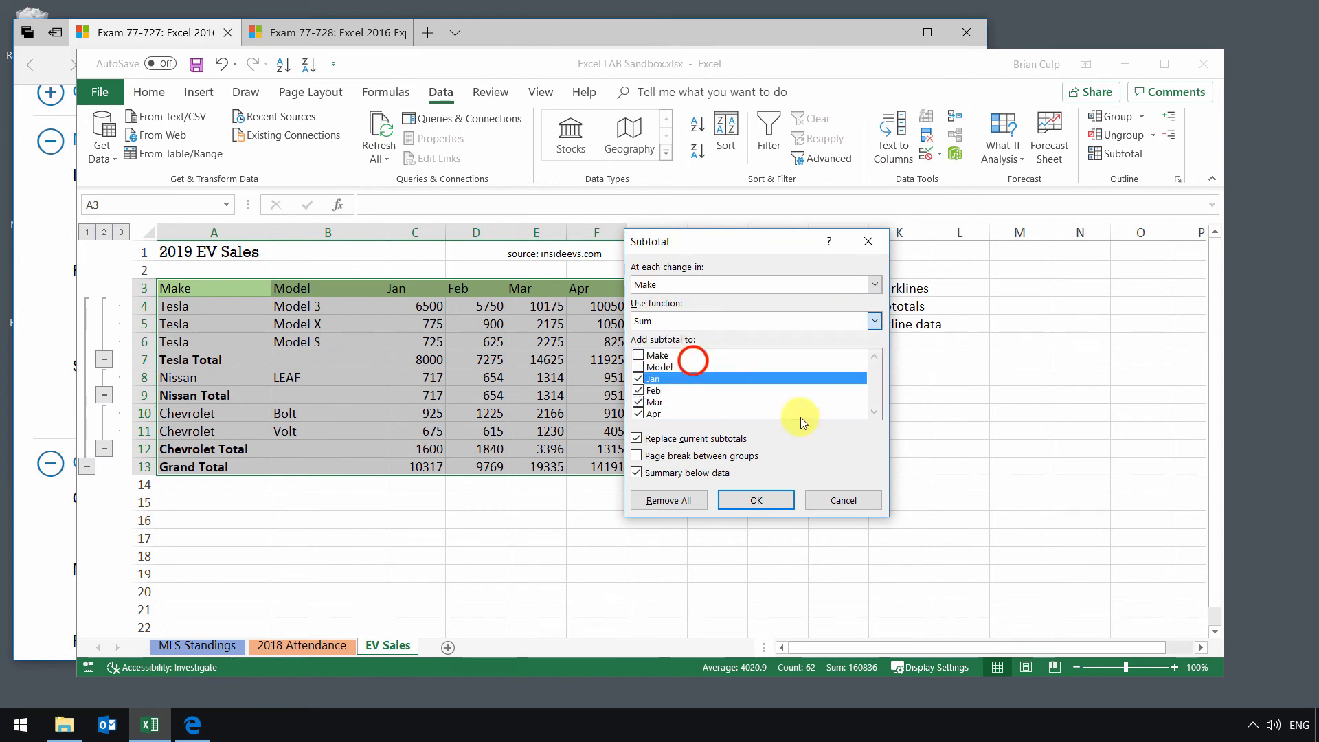
click(635, 438)
click(756, 500)
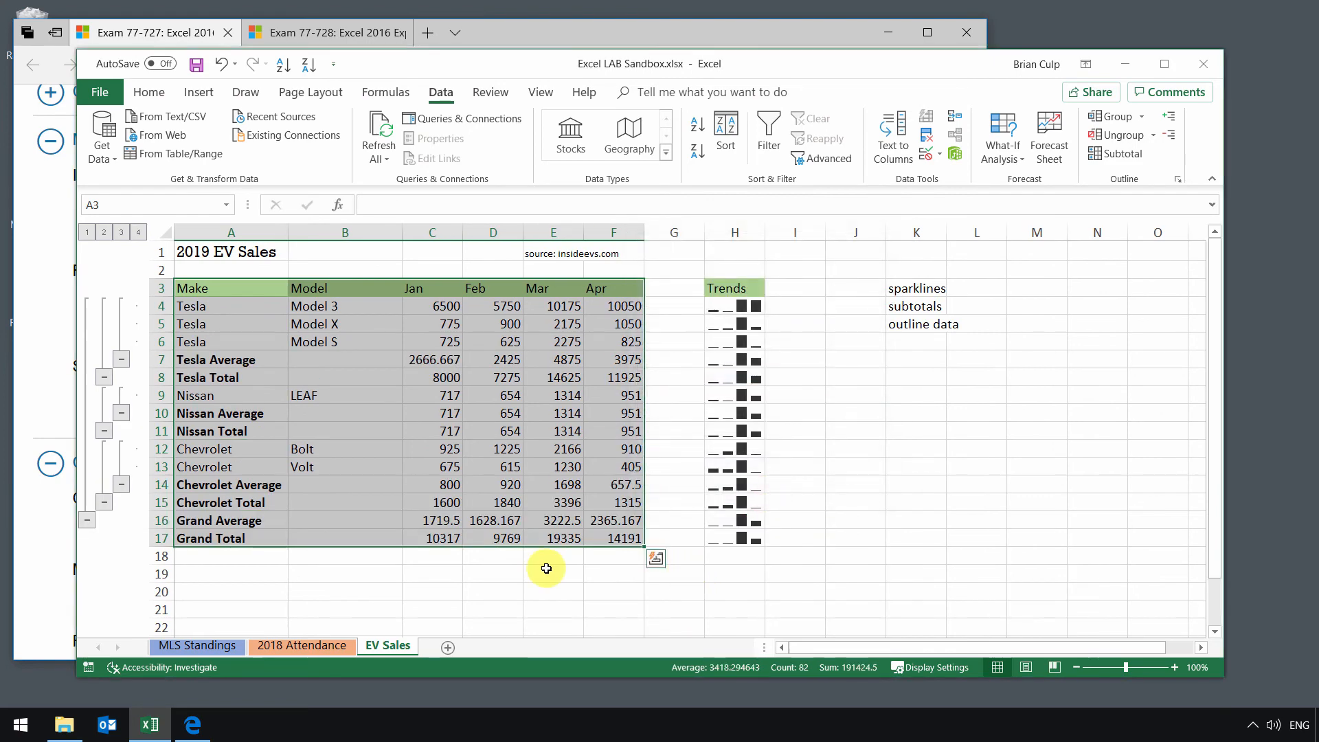
click(199, 361)
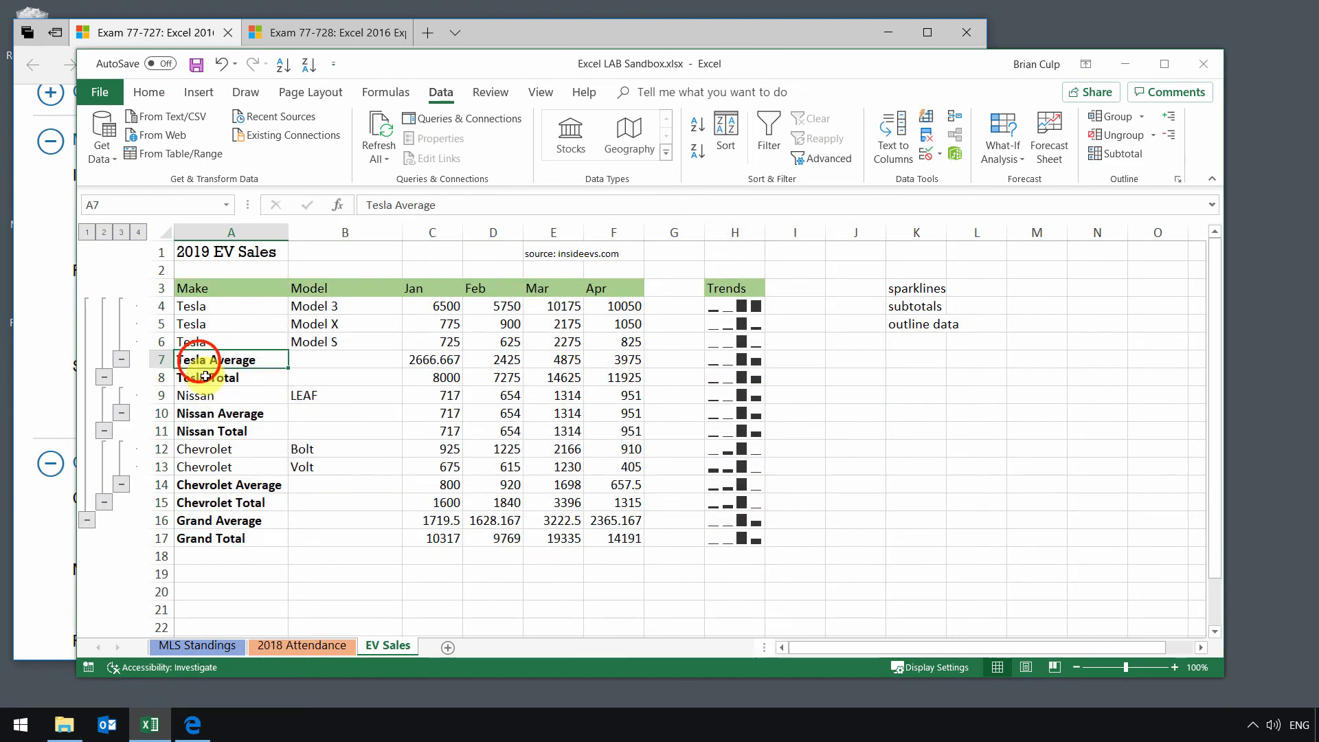
click(254, 377)
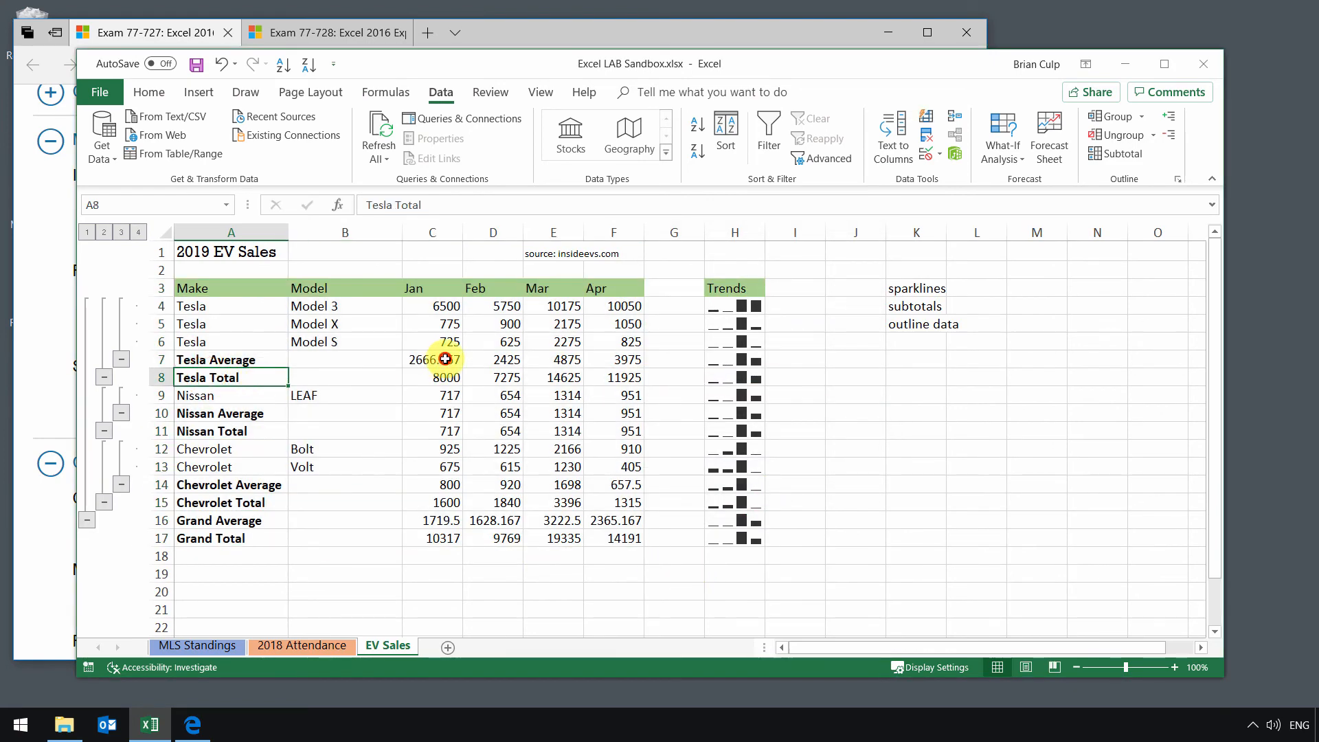
mouse_move(437, 363)
mouse_down()
mouse_move(500, 357)
mouse_move(445, 362)
mouse_up()
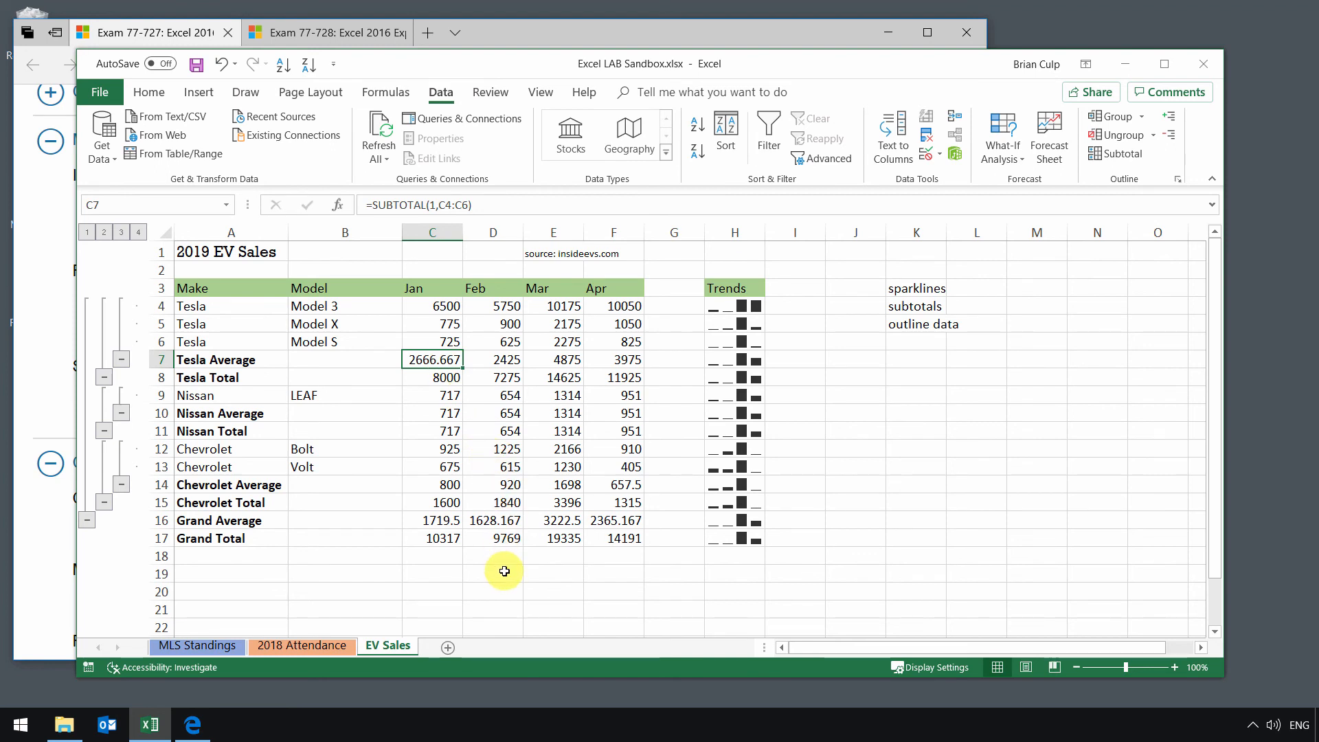
Step: Clear the subtotal outline and manually group rows 4 to 7, from the first Tesla row through Tesla Average
key(ctrl+8)
click(200, 309)
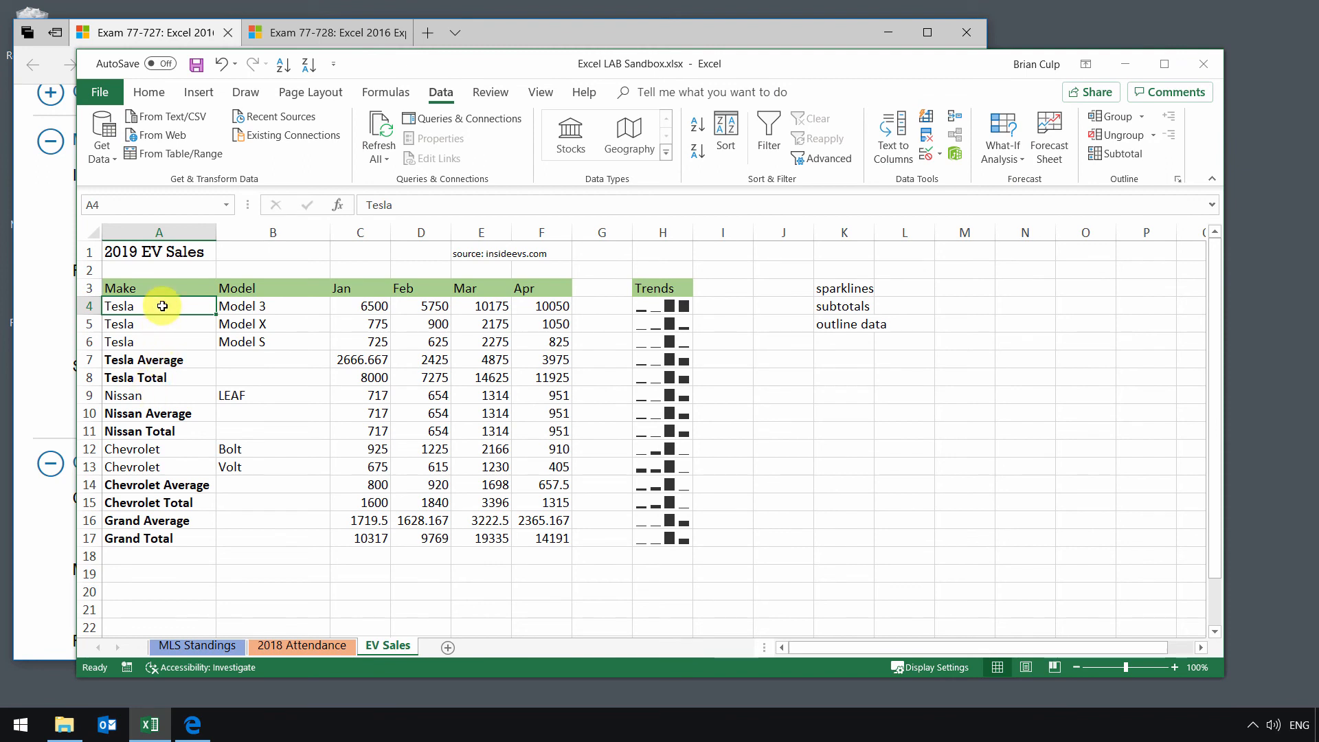
drag(162, 306, 157, 365)
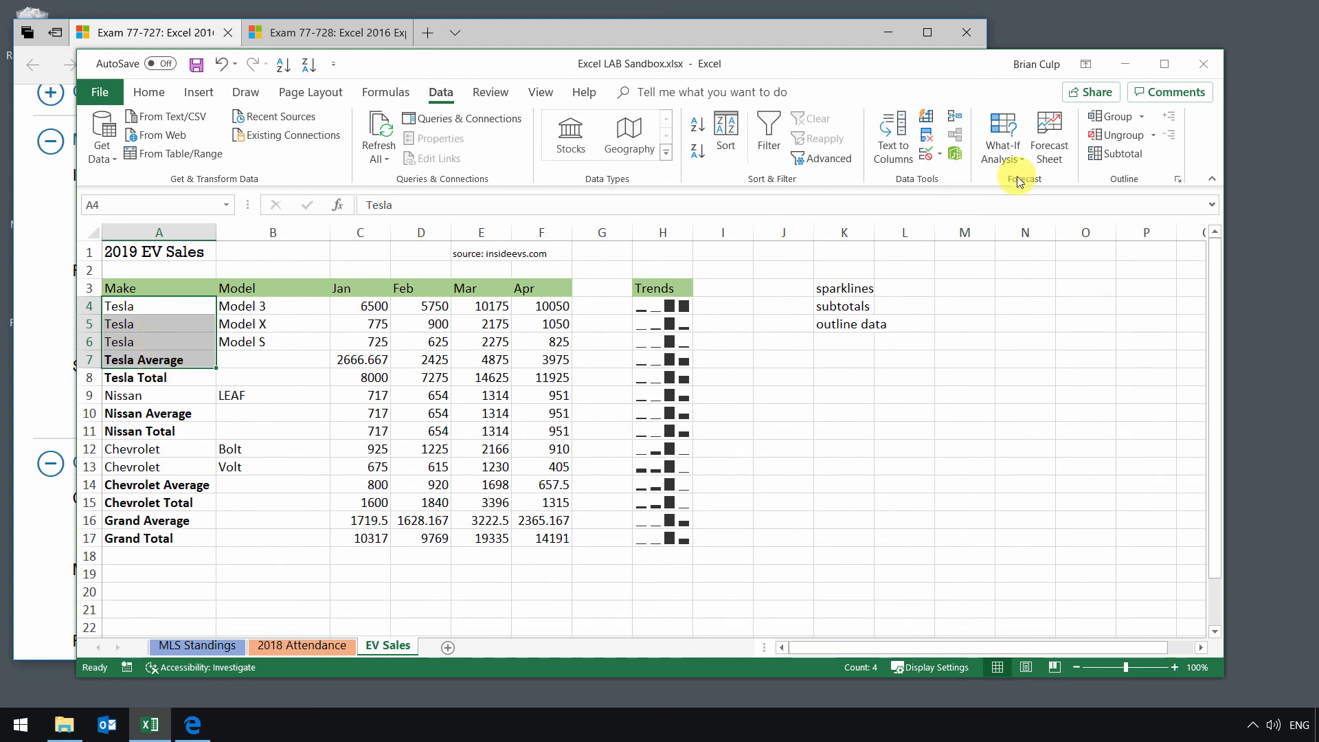
click(1113, 116)
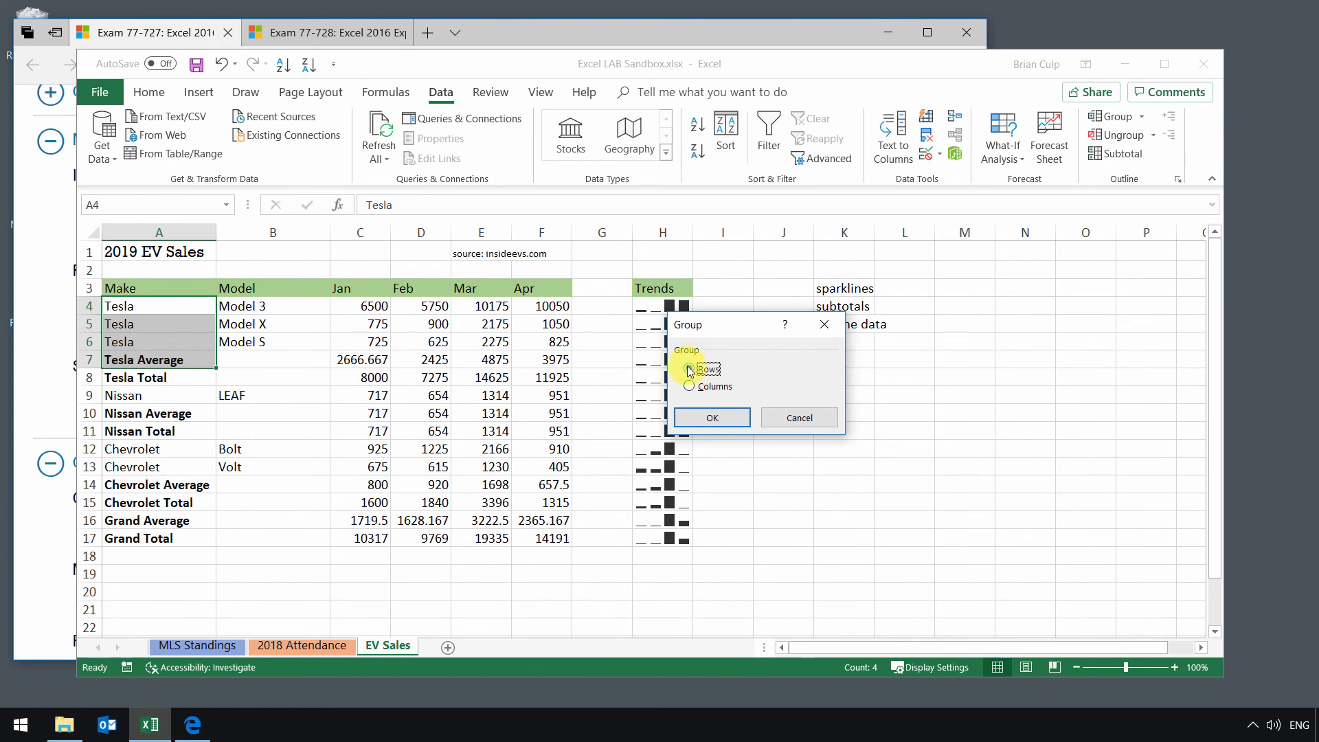
click(710, 424)
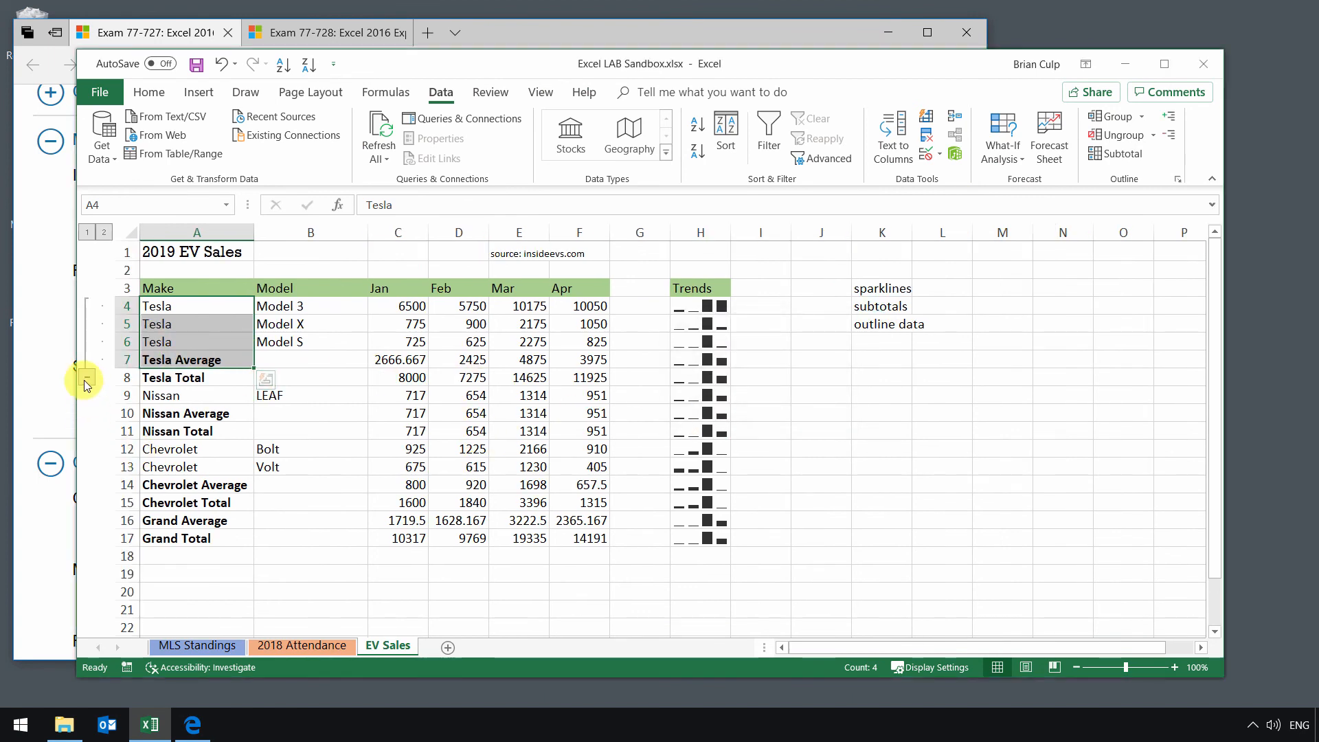
Step: Collapse and re-expand the manually grouped Tesla rows to examine how the group hides its detail
click(85, 378)
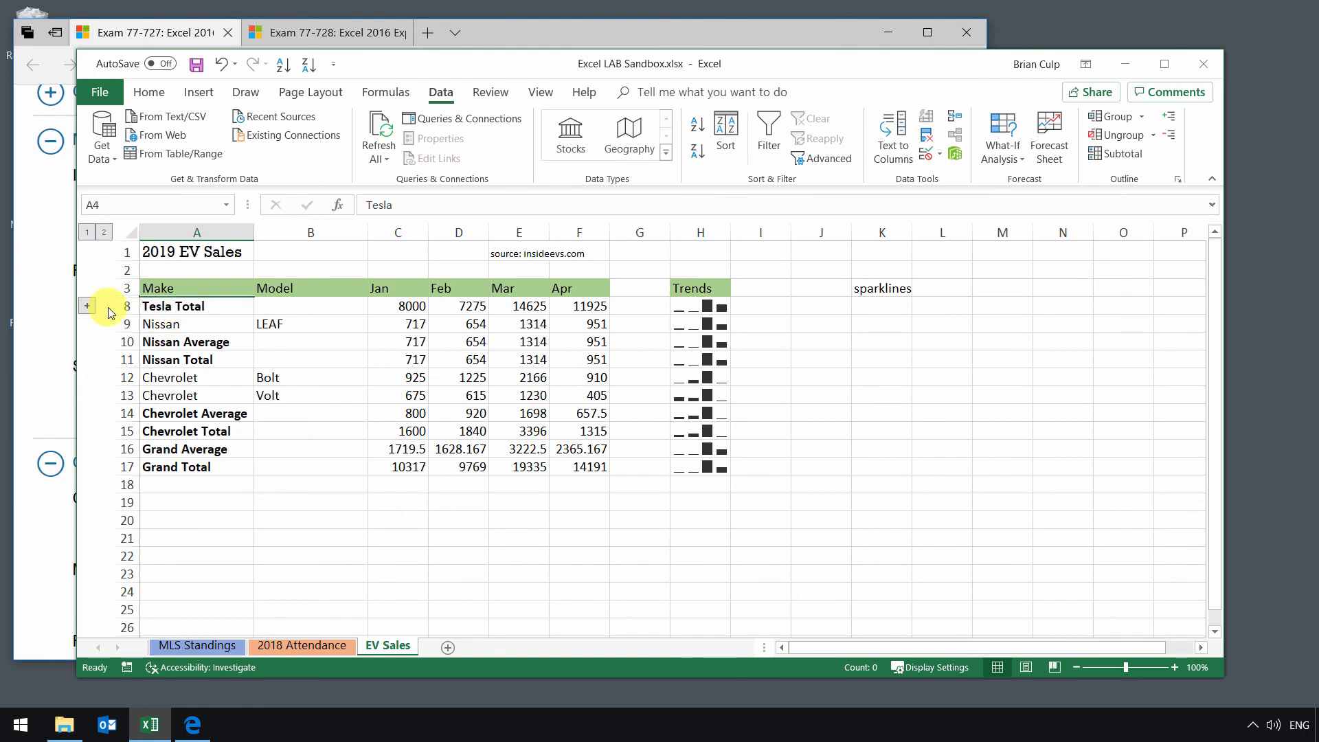
click(87, 306)
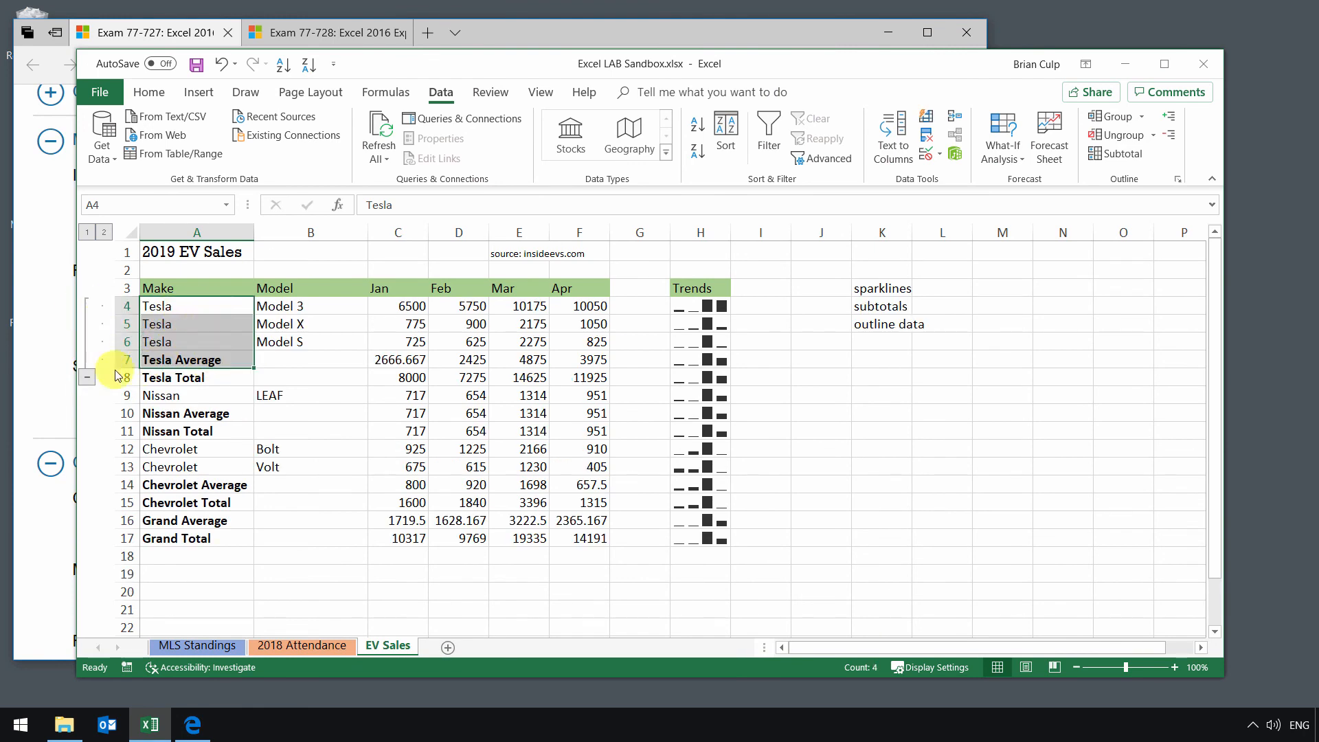
click(87, 377)
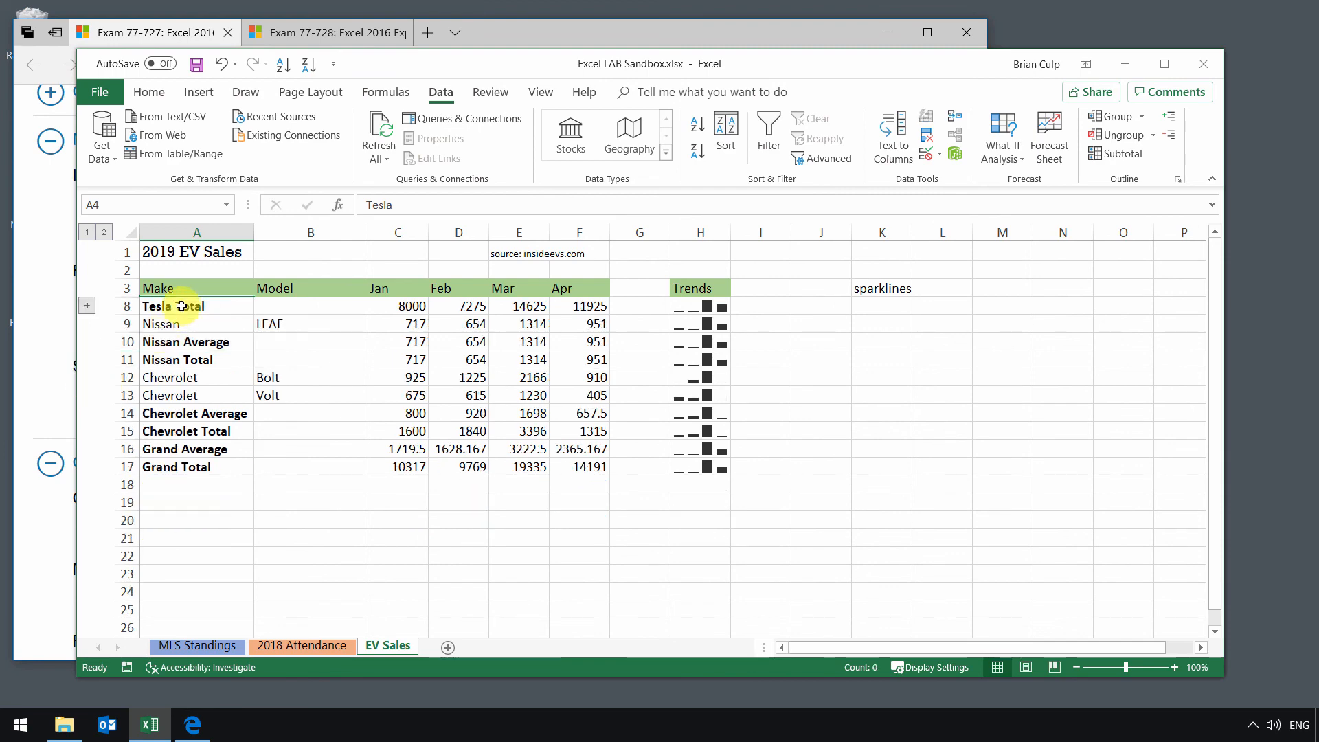
click(87, 306)
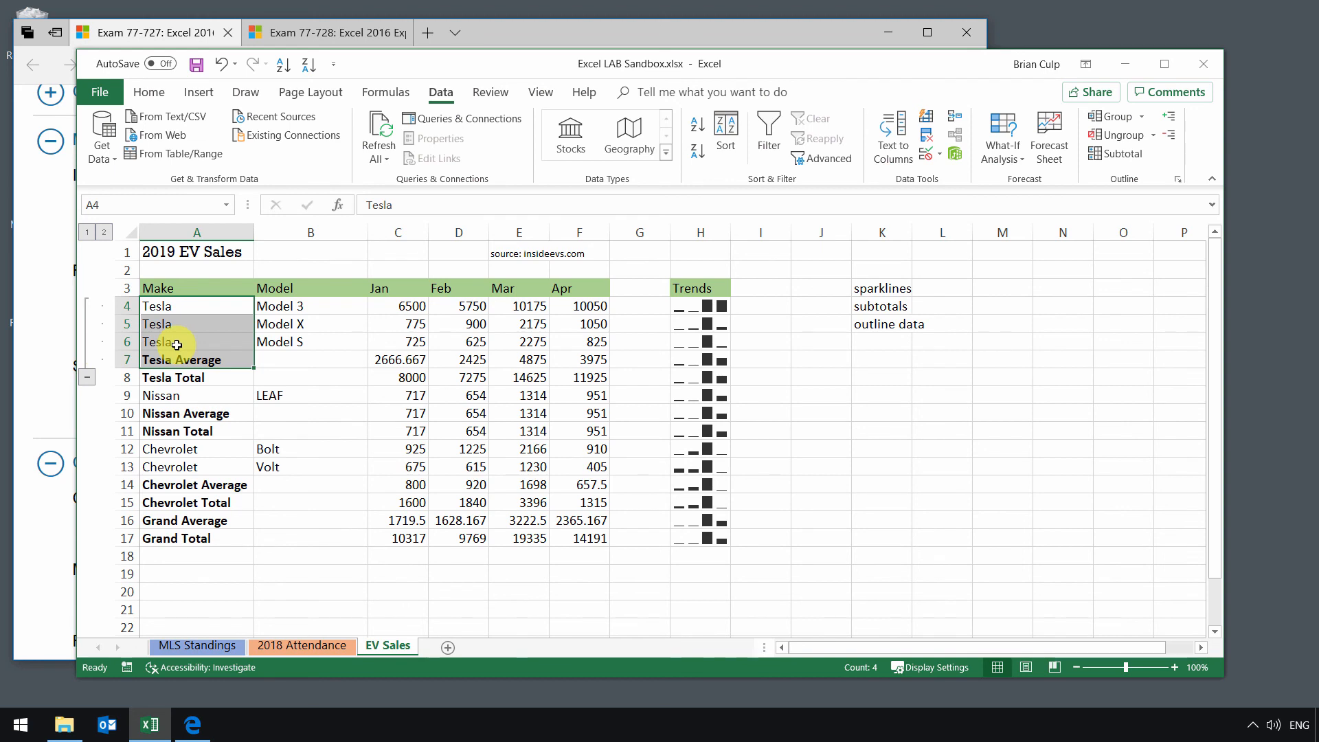
Step: Remove the manual row grouping by clearing the worksheet's outline instead of ungrouping only the selected rows
click(1123, 141)
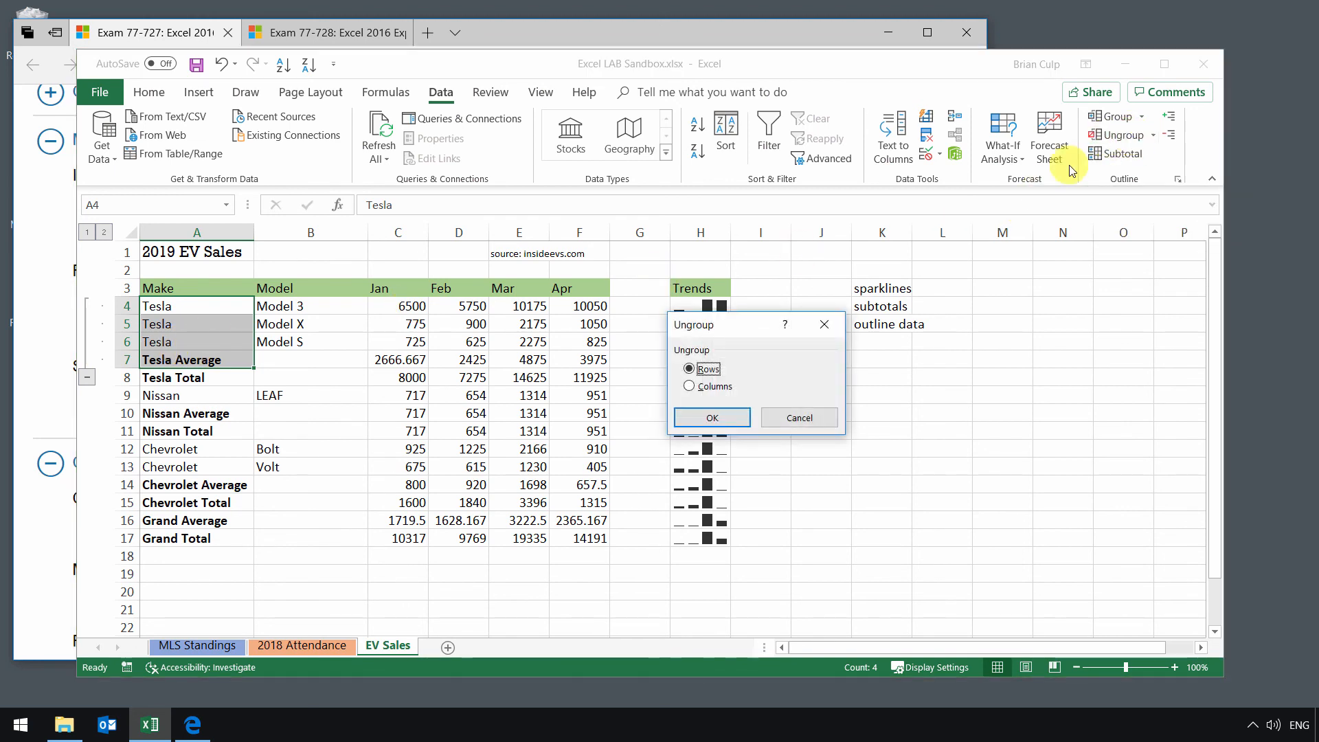
click(801, 421)
click(1153, 135)
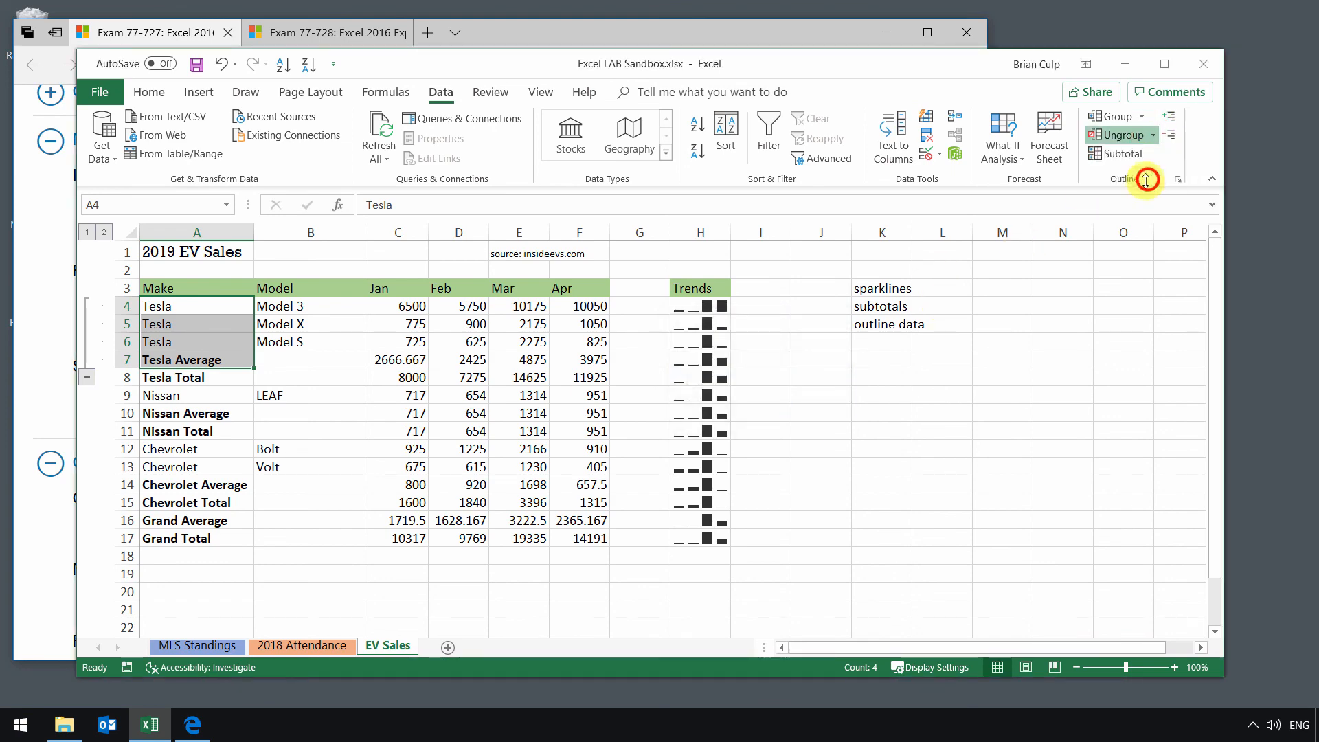
click(1144, 175)
click(256, 359)
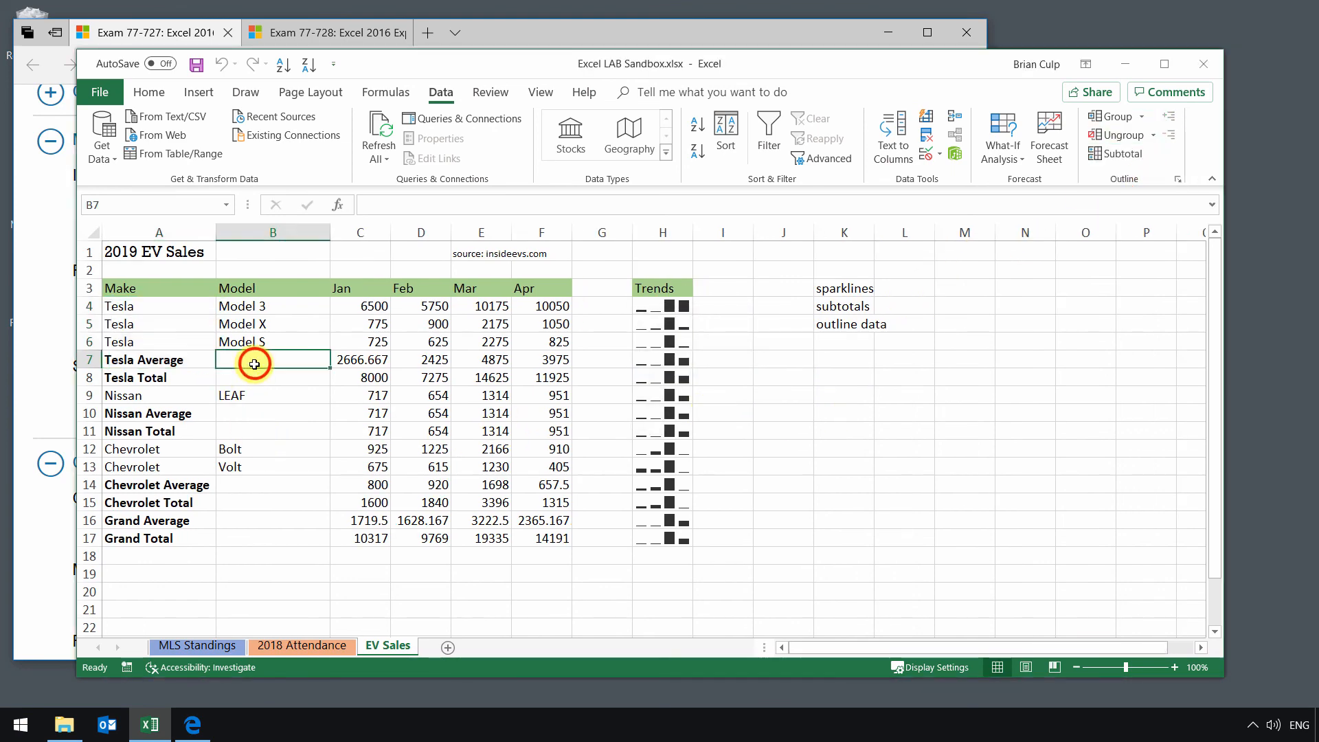